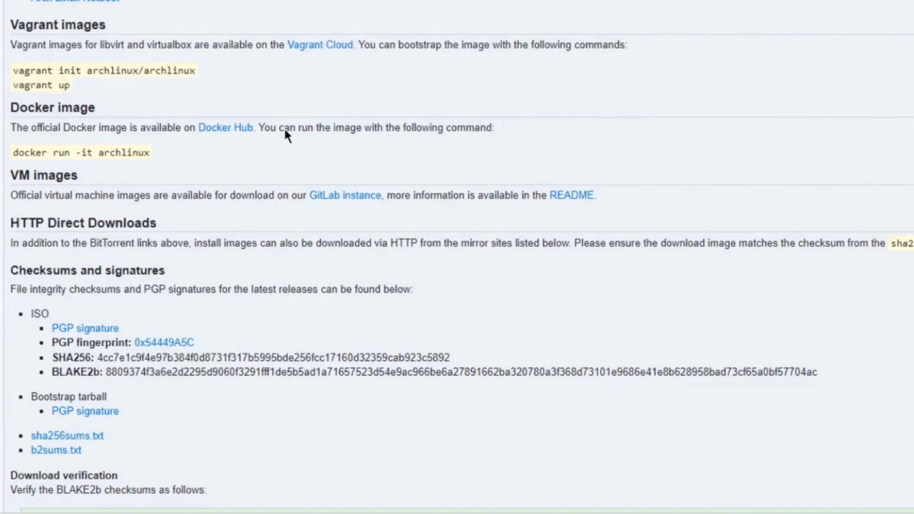
pyautogui.scroll(3, 281, 138)
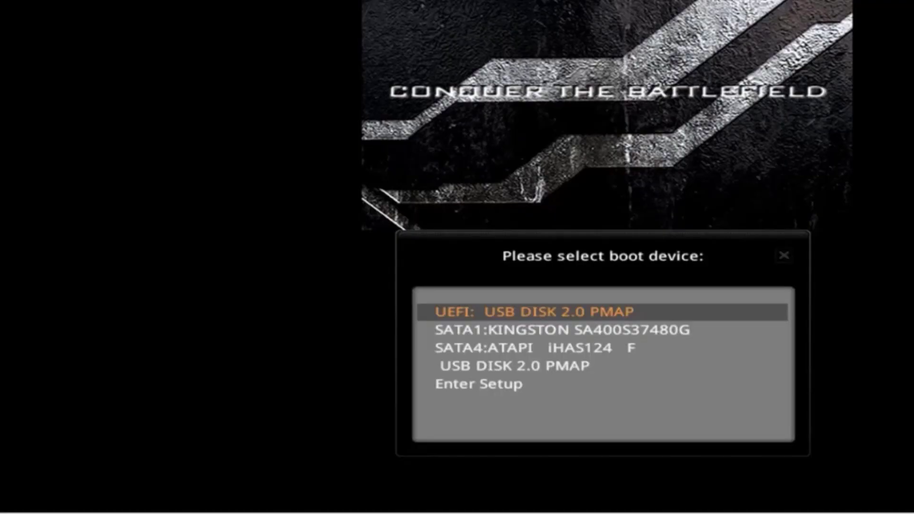
# Boot the computer from the non-UEFI USB DISK 2.0 PMAP device.
pyautogui.press('Down')
pyautogui.press('Down')
pyautogui.press('Down')
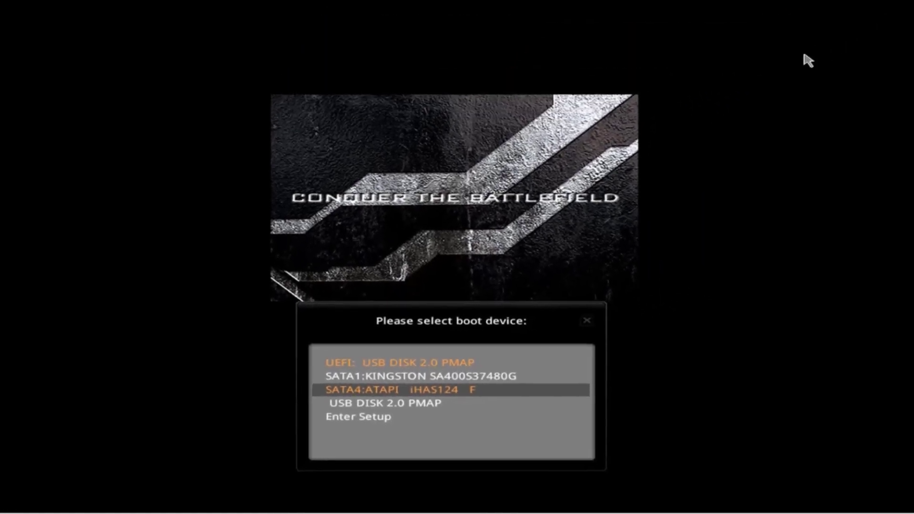
pyautogui.press('Return')
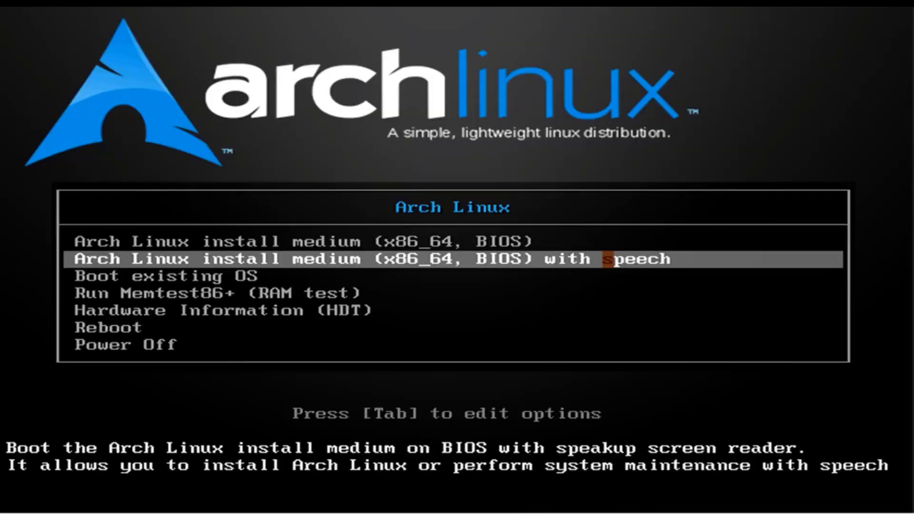
# Start the Arch Linux install medium (x86_64, BIOS) without speech and run archinstall from the root prompt.
pyautogui.press('Up')
pyautogui.press('Down')
pyautogui.press('Up')
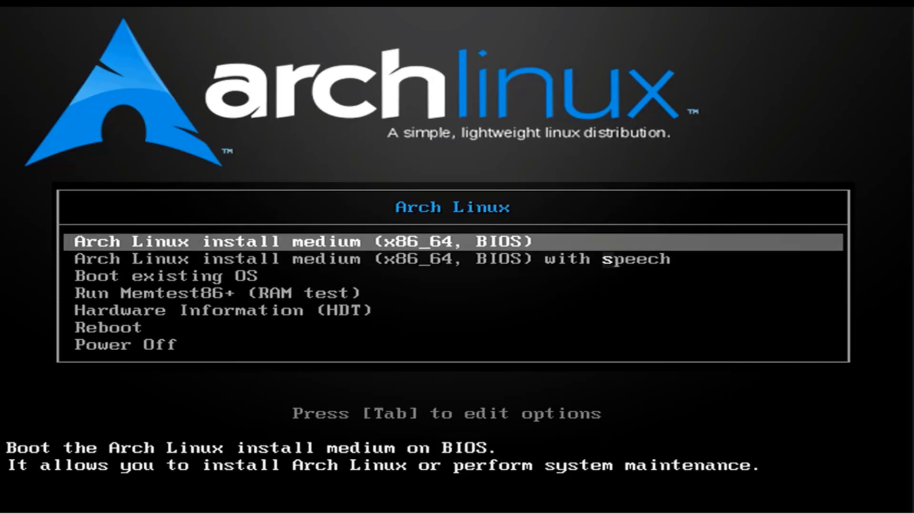
pyautogui.press('Return')
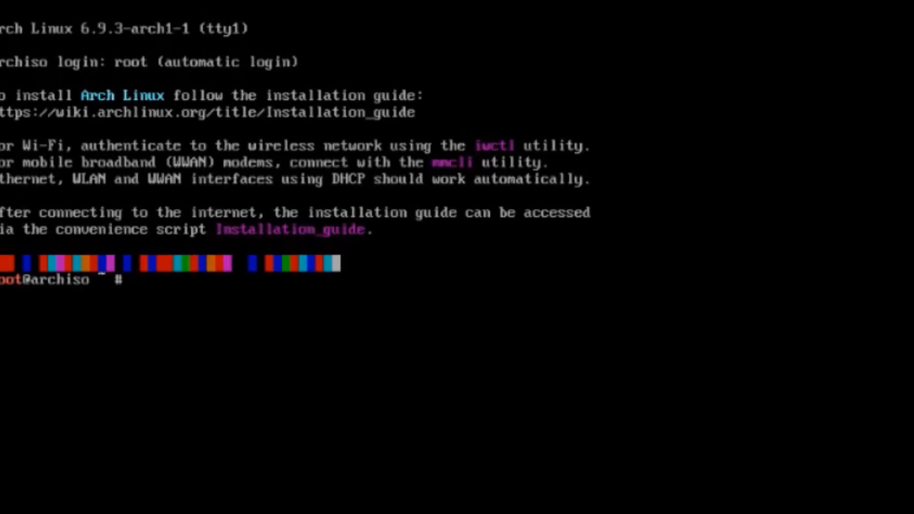
pyautogui.write('archinstall')
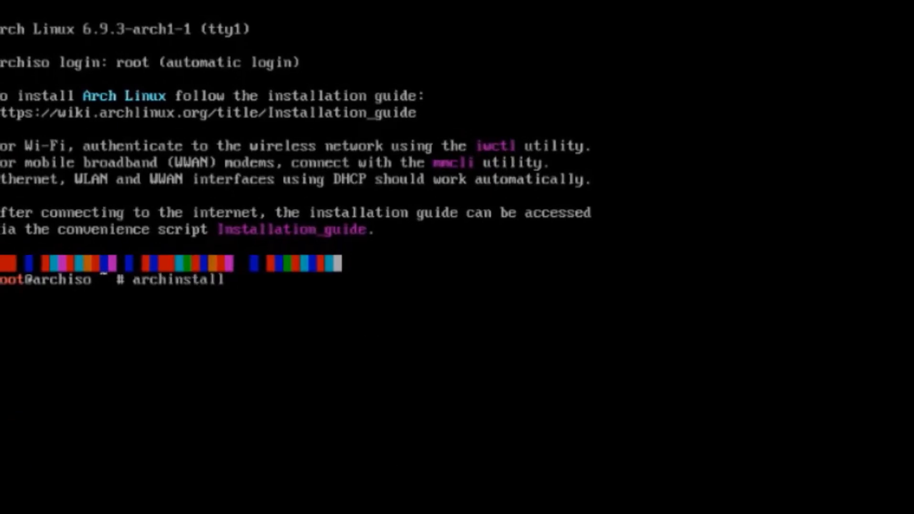
pyautogui.press('Return')
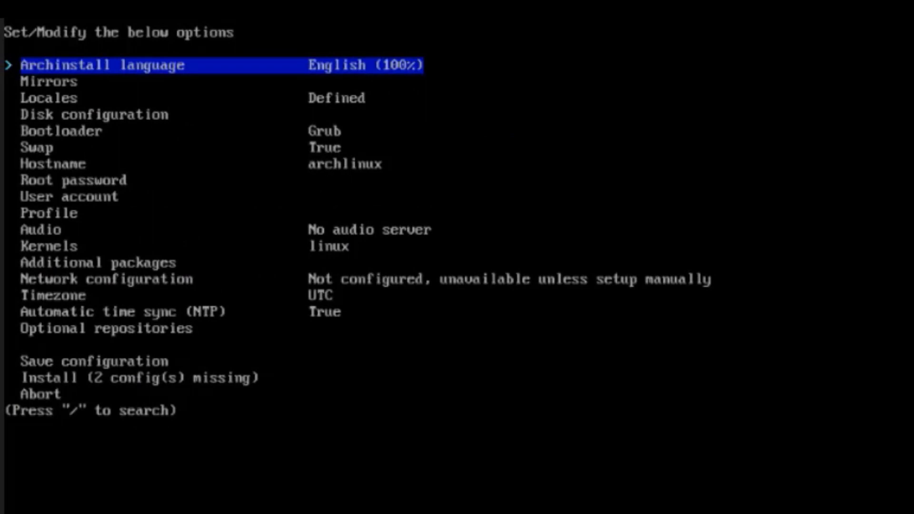
# Set the mirror region to United States and return to the main list of installer options.
pyautogui.press('Down')
pyautogui.press('Return')
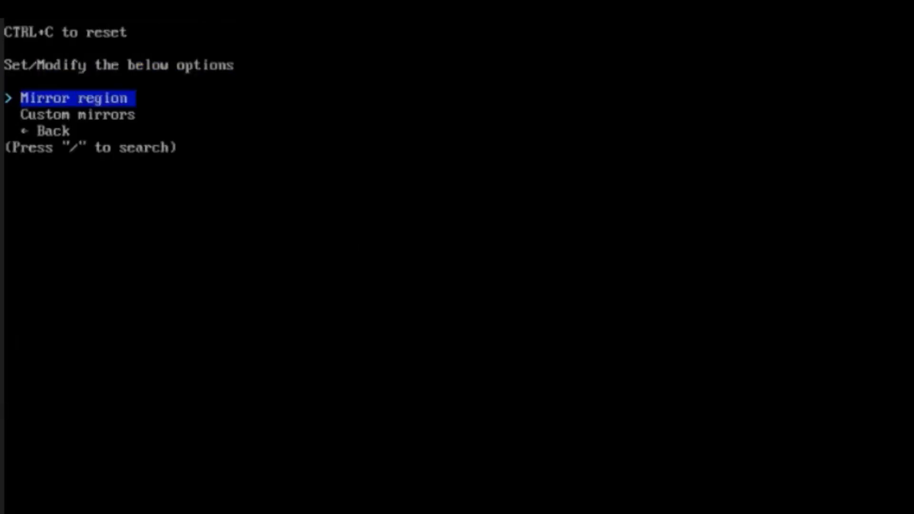
pyautogui.press('Return')
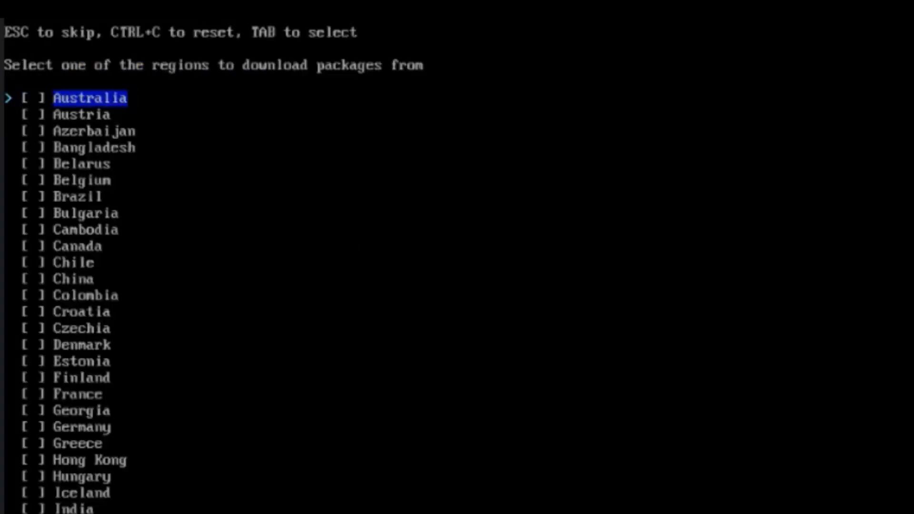
pyautogui.press('Down')
pyautogui.press('Down')
pyautogui.press('Down')
pyautogui.press('Down')
pyautogui.press('Down')
pyautogui.press('Down')
pyautogui.press('Down')
pyautogui.press('Down')
pyautogui.press('Down')
pyautogui.press('Down')
pyautogui.press('Down')
pyautogui.press('Down')
pyautogui.press('Down')
pyautogui.press('Down')
pyautogui.press('Down')
pyautogui.press('Down')
pyautogui.press('Down')
pyautogui.press('Down')
pyautogui.press('Down')
pyautogui.press('Down')
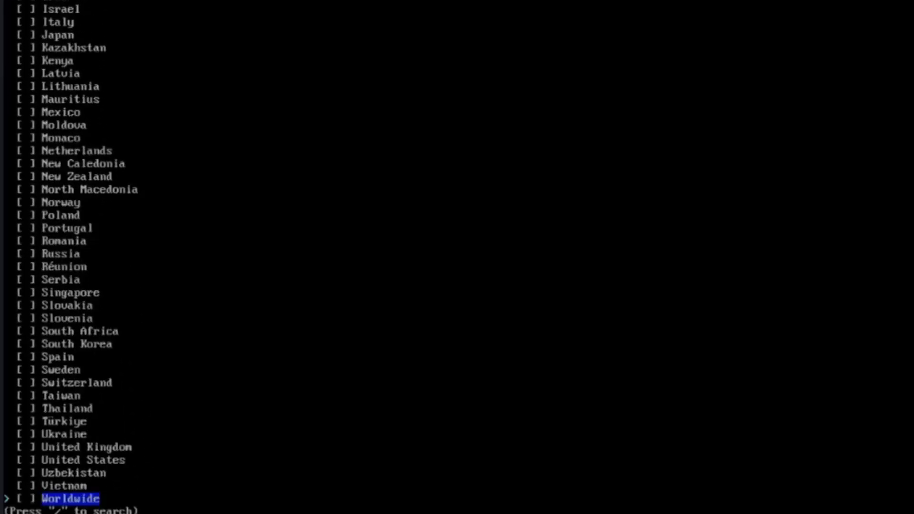
pyautogui.press('Up')
pyautogui.press('Up')
pyautogui.press('Up')
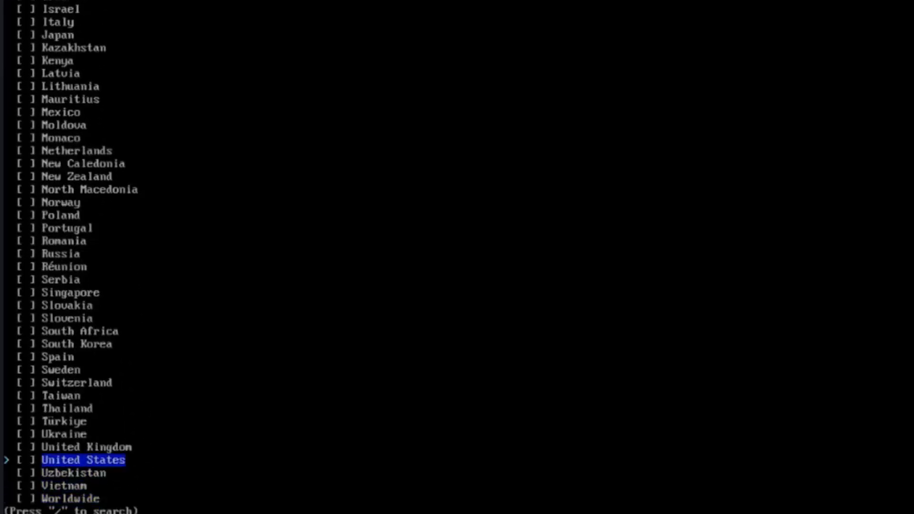
pyautogui.press('space')
pyautogui.press('Return')
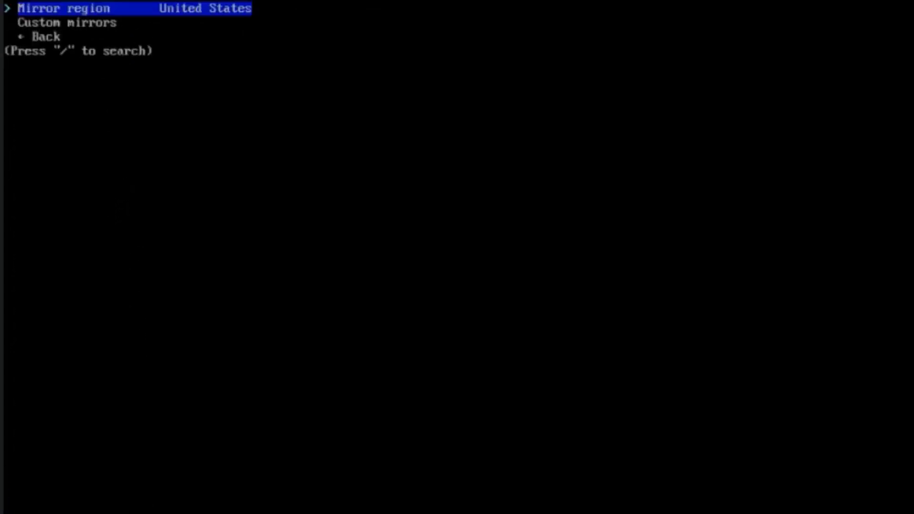
pyautogui.press('Down')
pyautogui.press('Down')
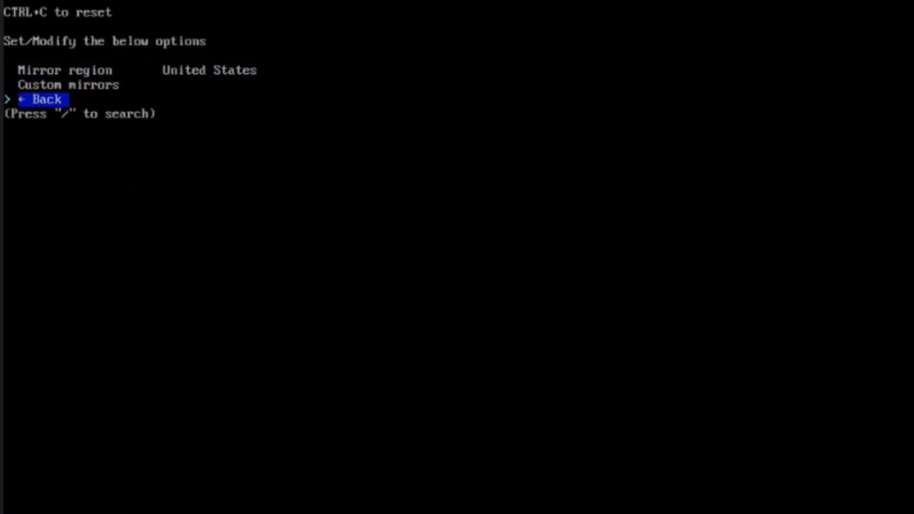
pyautogui.press('Return')
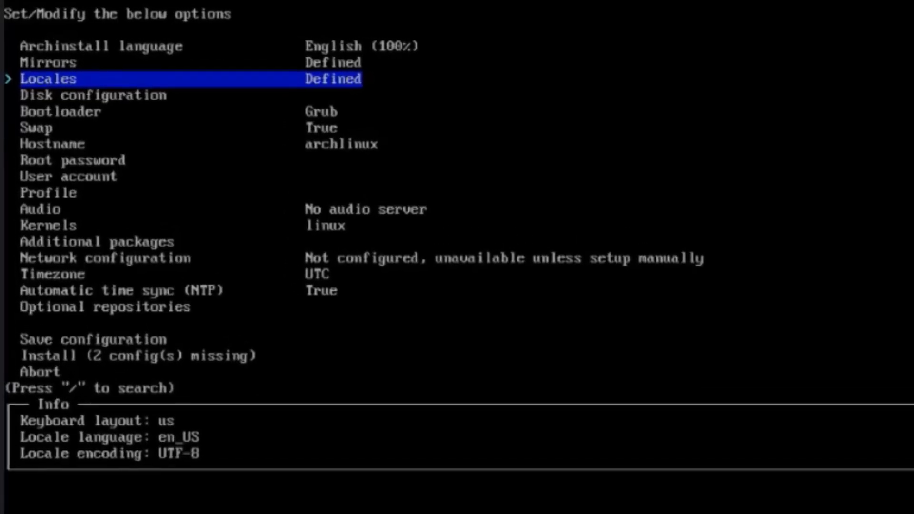
# Review the keyboard layout, locale language and locale encoding, and go back without changing them.
pyautogui.press('Return')
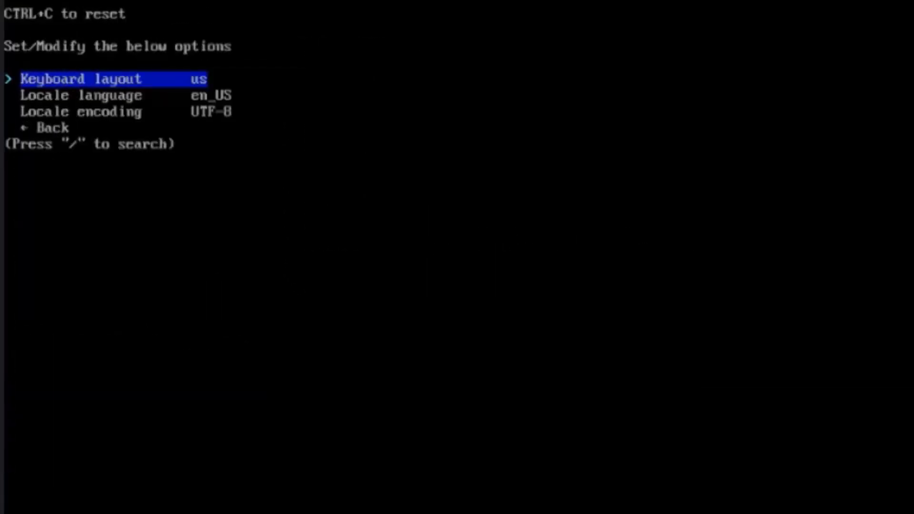
pyautogui.press('Down')
pyautogui.press('Down')
pyautogui.press('Down')
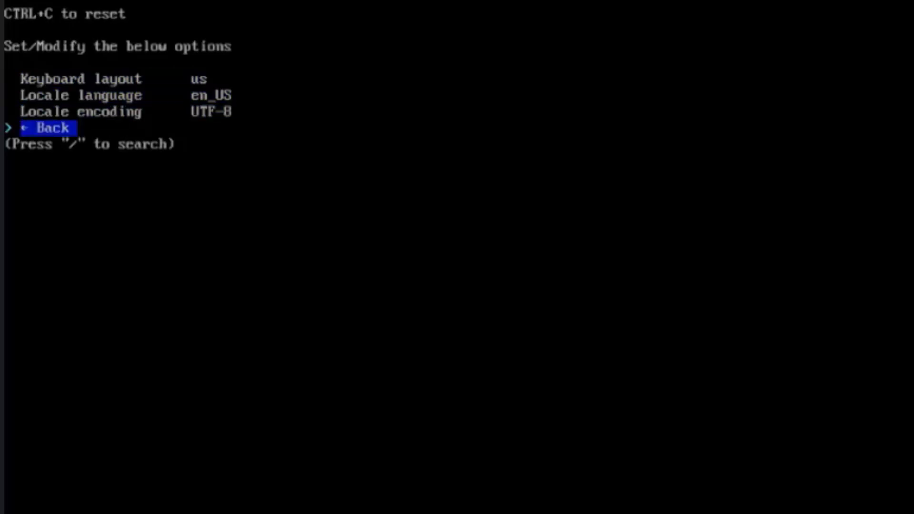
pyautogui.press('Return')
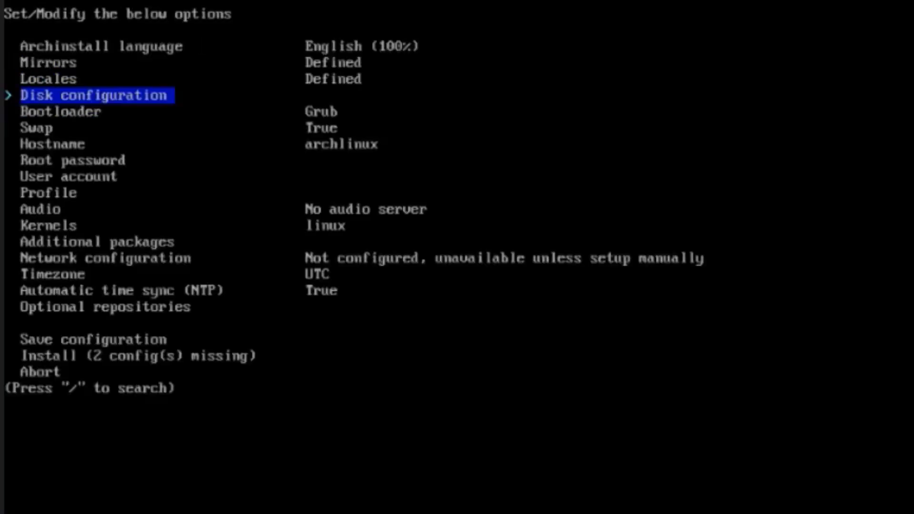
# Configure the disk with a best-effort default partition layout on the ATA KINGSTON SA400S3 drive (/dev/sda).
pyautogui.press('Return')
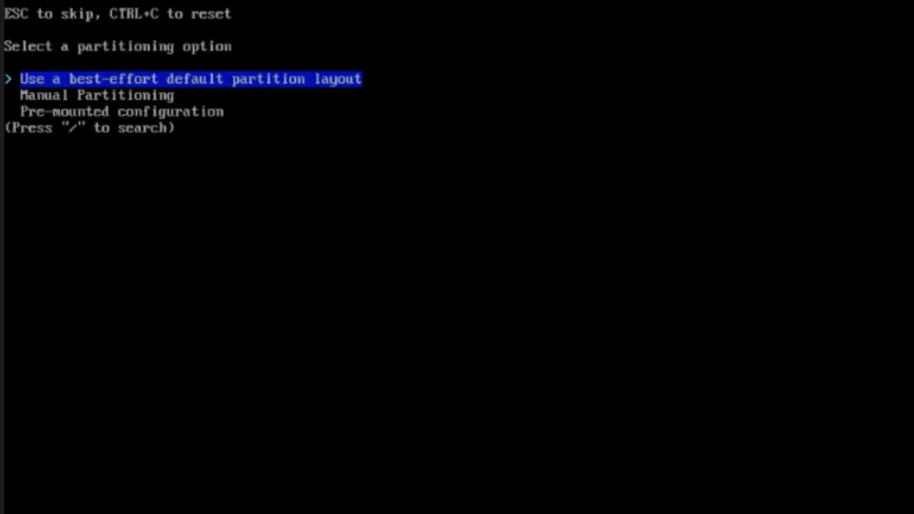
pyautogui.press('Return')
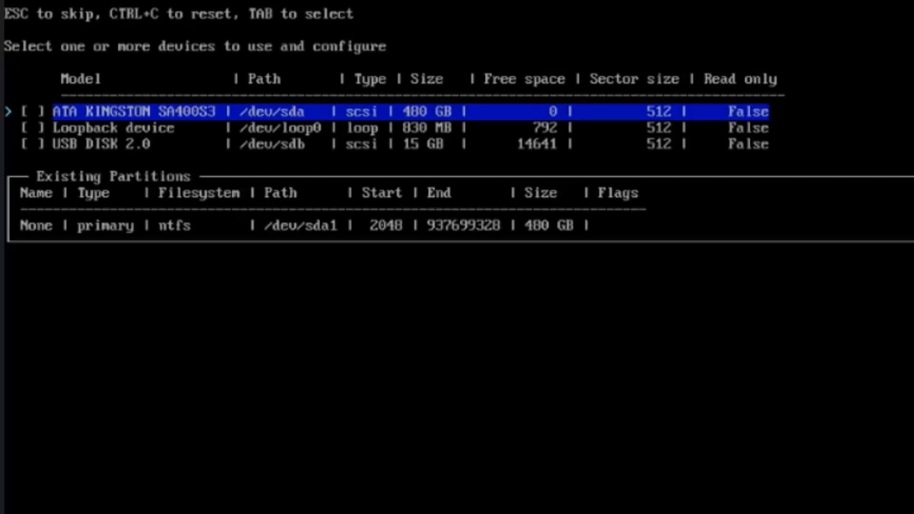
pyautogui.press('Tab')
pyautogui.press('Return')
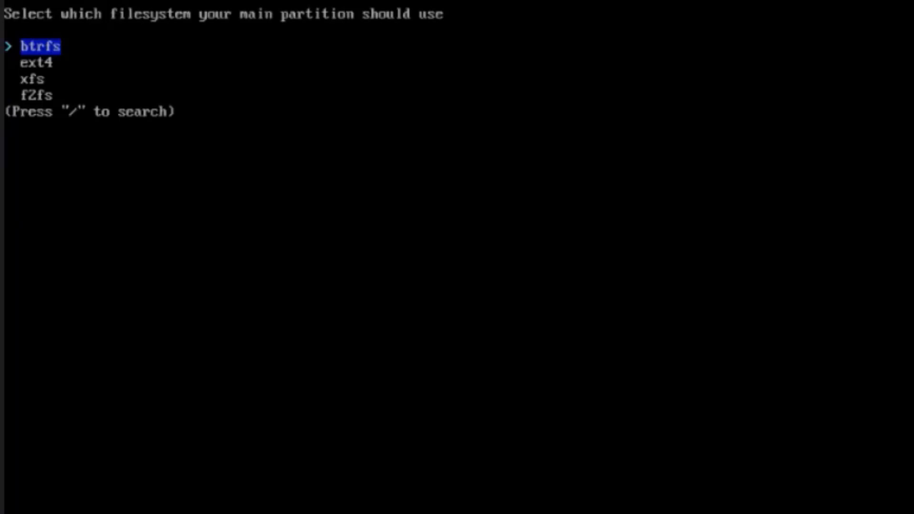
# Choose btrfs for the main partition, with the default subvolume structure and compression.
pyautogui.press('Return')
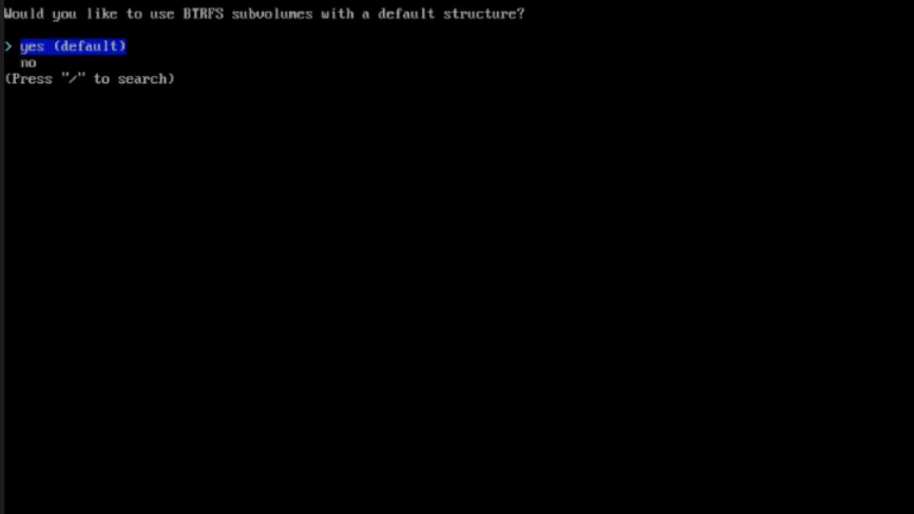
pyautogui.press('Return')
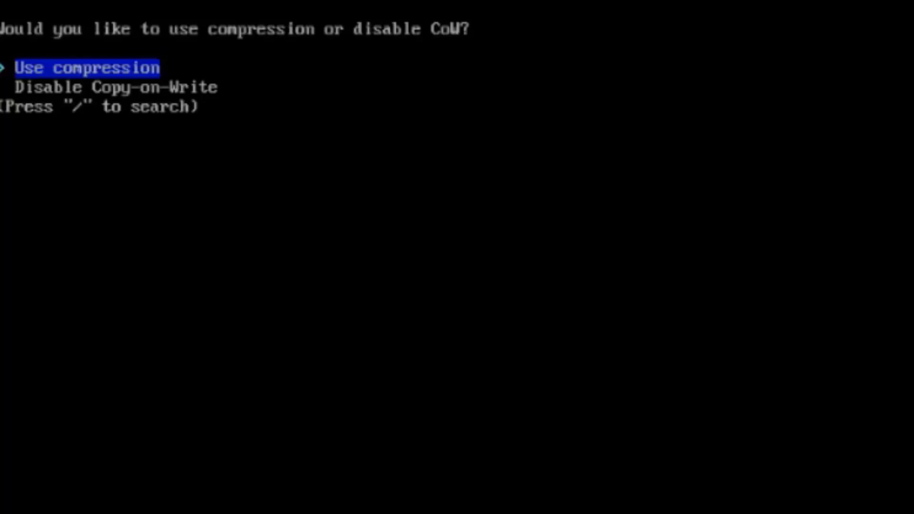
pyautogui.press('Return')
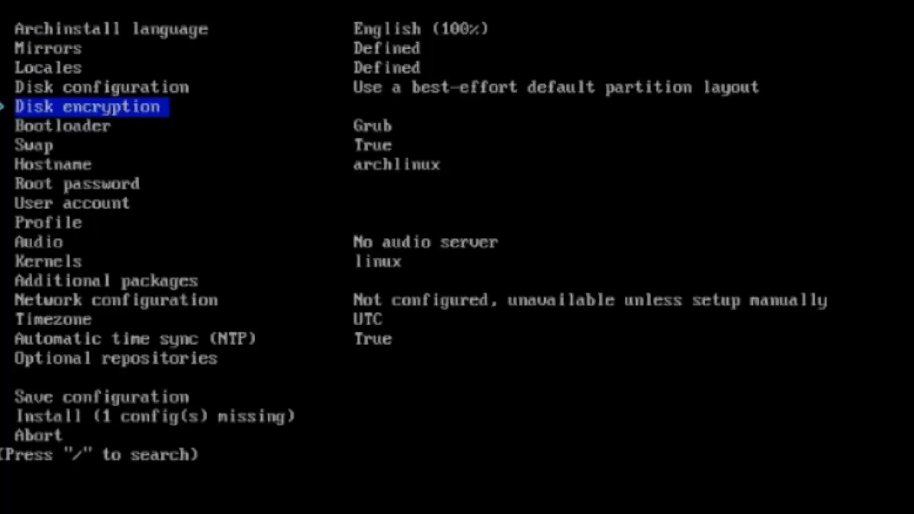
# Look at the disk encryption options and go back without setting an encryption password.
pyautogui.press('Return')
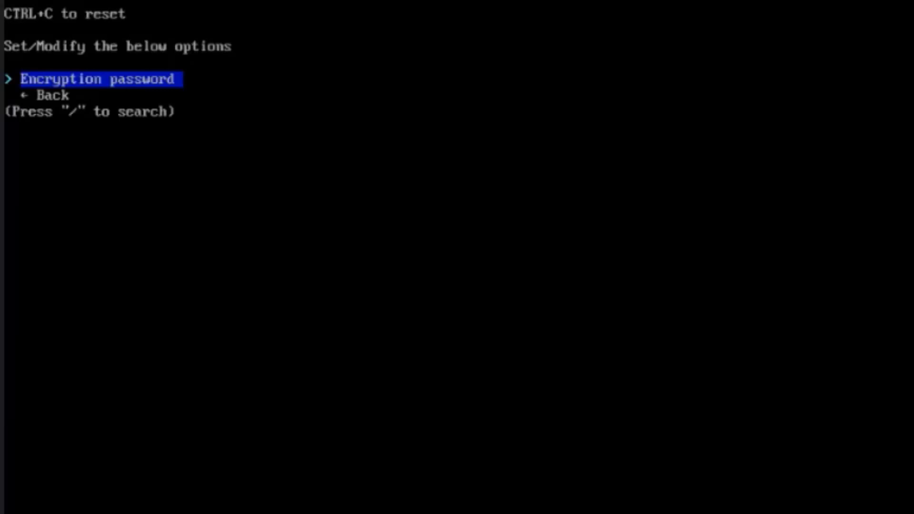
pyautogui.press('Down')
pyautogui.press('Return')
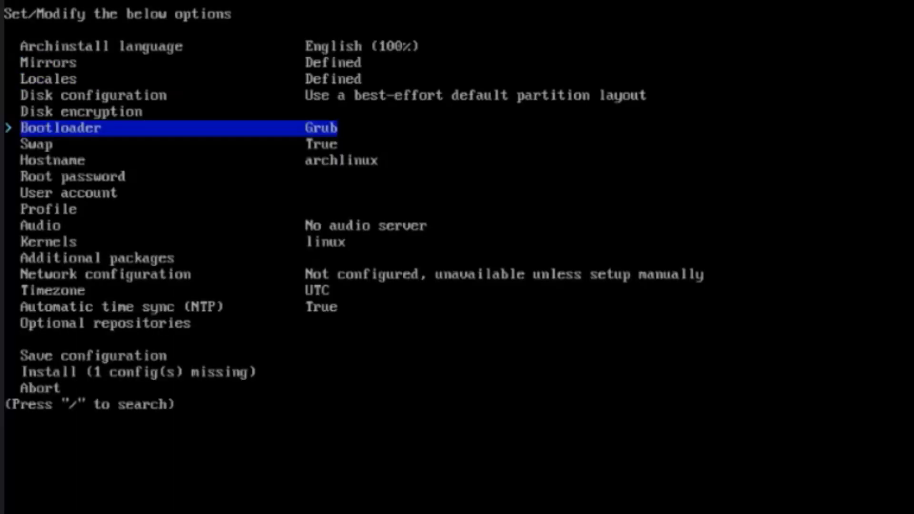
# Choose Grub as the bootloader and enable swap on zram.
pyautogui.press('Return')
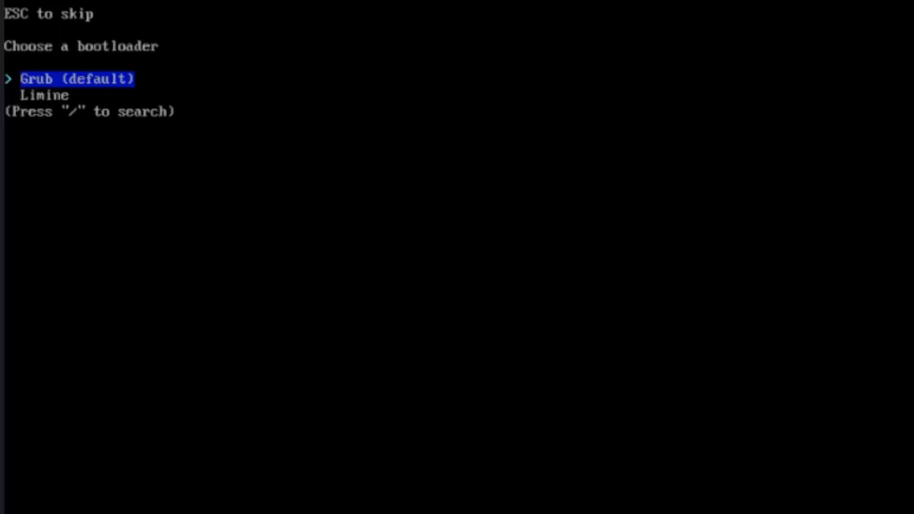
pyautogui.press('Return')
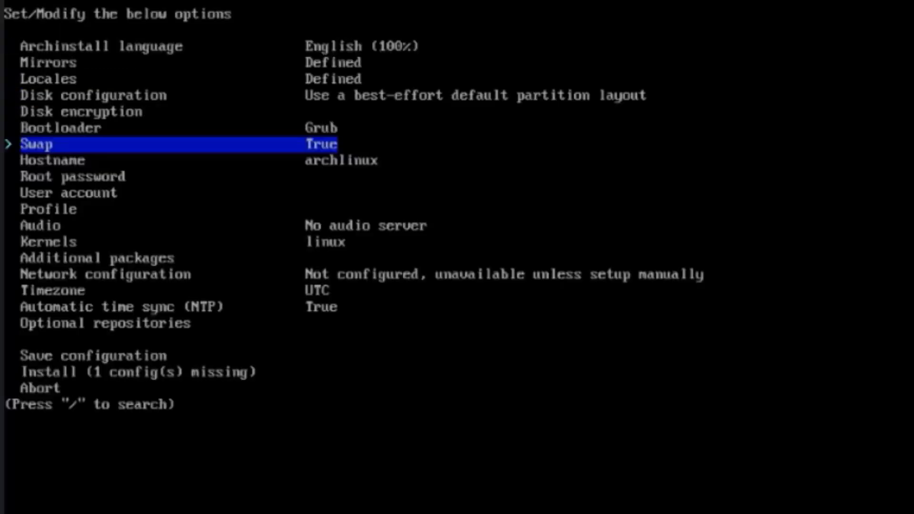
pyautogui.press('Return')
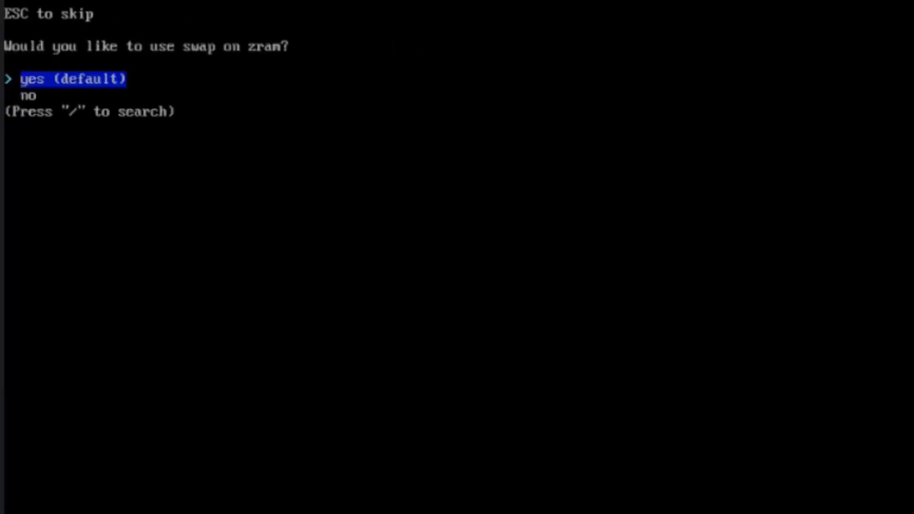
pyautogui.press('Return')
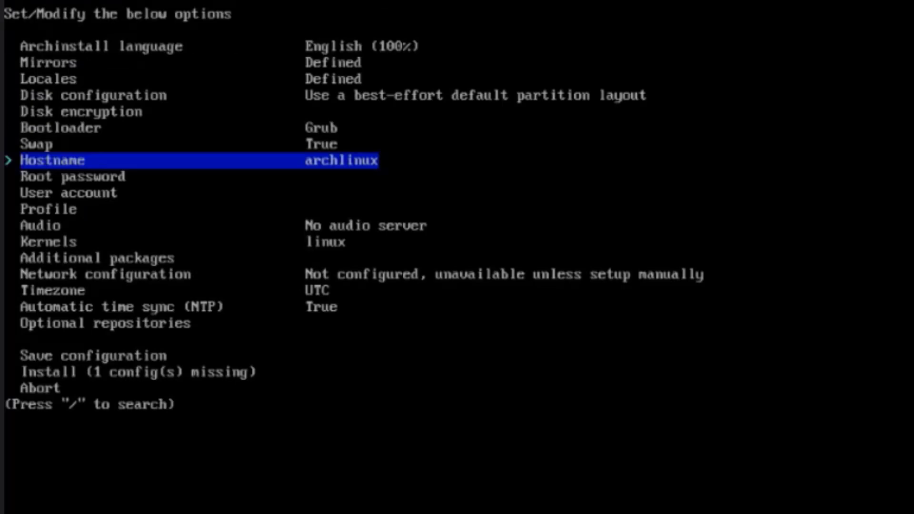
# Keep the default hostname and set the root password, entering it twice for verification.
pyautogui.press('Down')
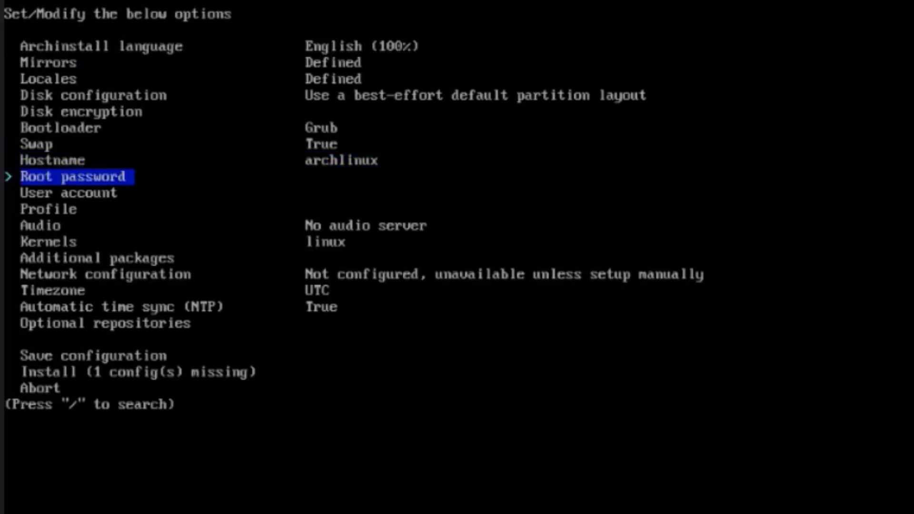
pyautogui.press('Return')
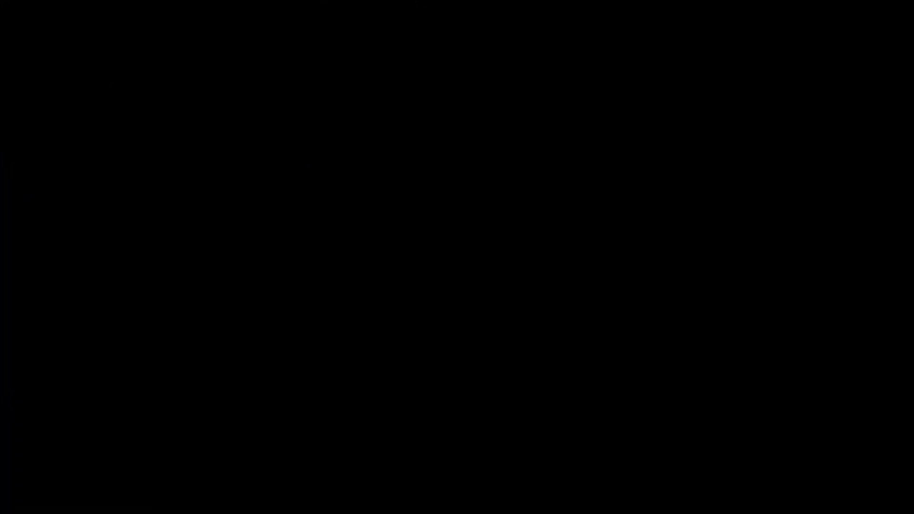
pyautogui.press('Return')
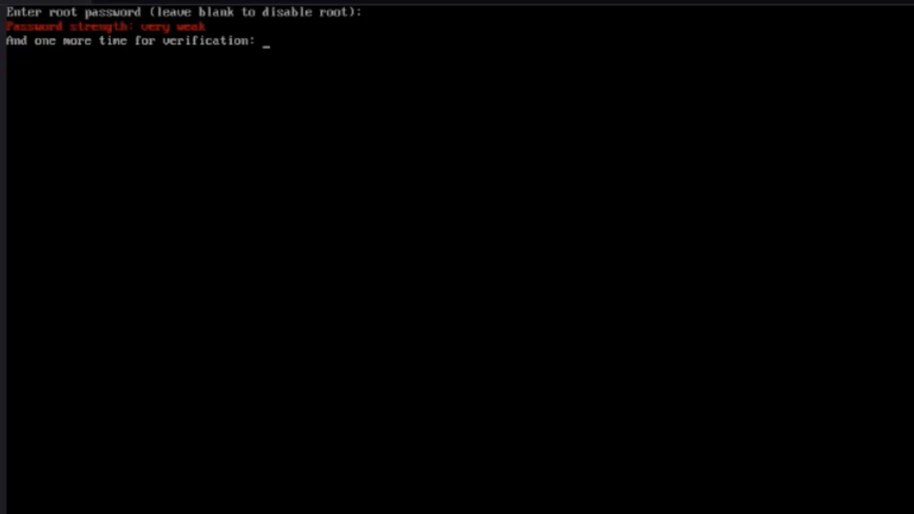
pyautogui.press('Return')
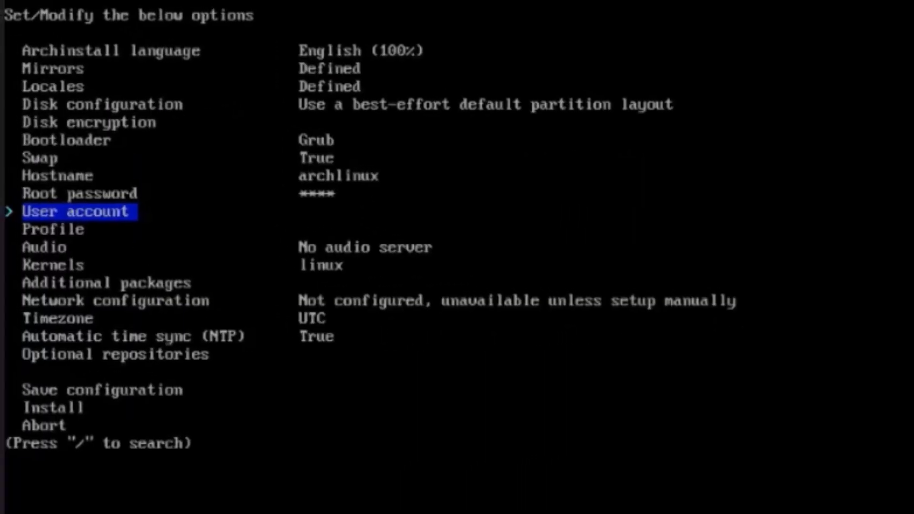
# Add a user account with the username and its password, entered twice, grant it superuser (sudo) rights, and confirm the user list.
pyautogui.press('Return')
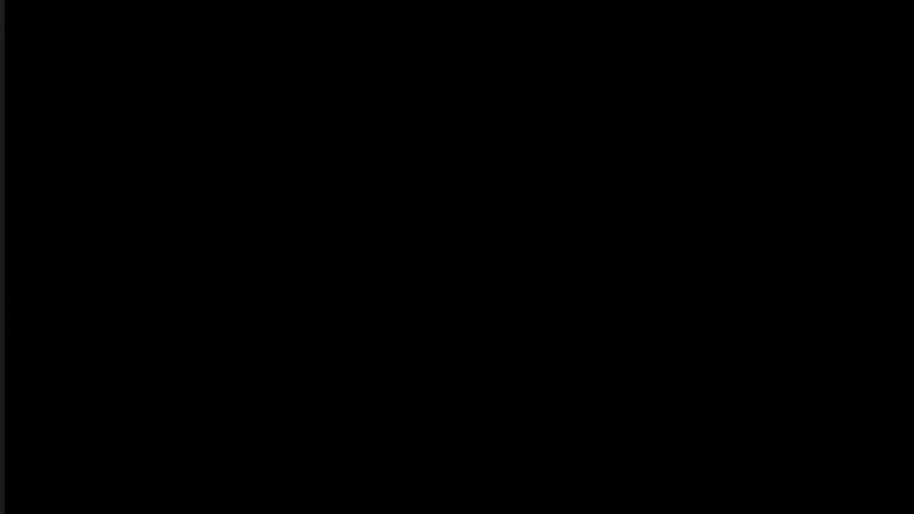
pyautogui.press('Return')
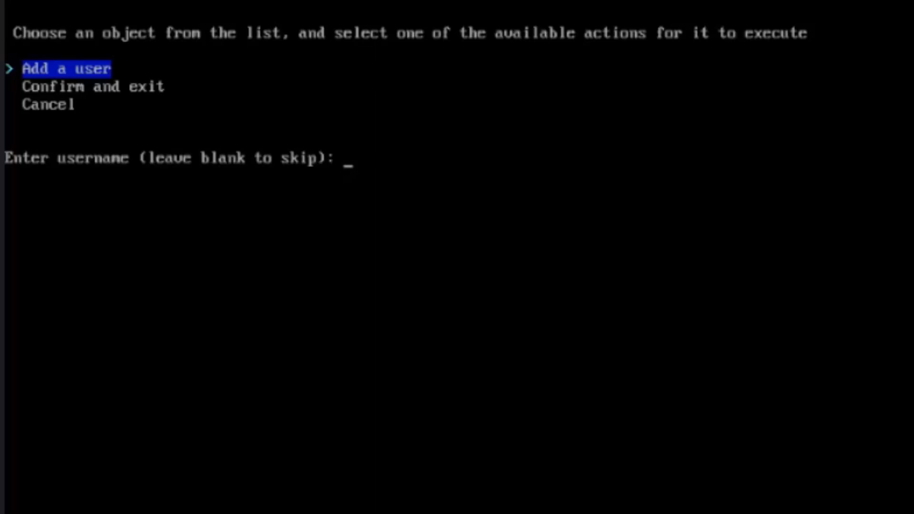
pyautogui.write('john')
pyautogui.press('Return')
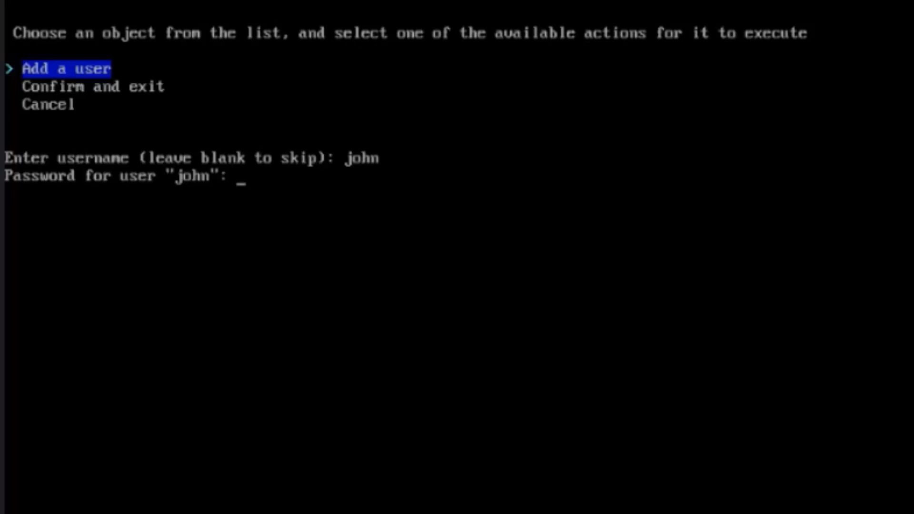
pyautogui.press('Return')
pyautogui.press('Return')
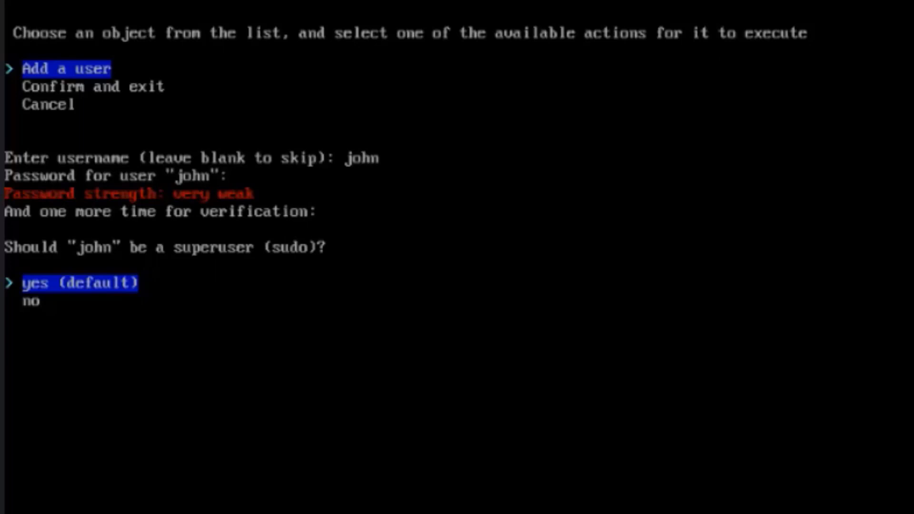
pyautogui.press('Return')
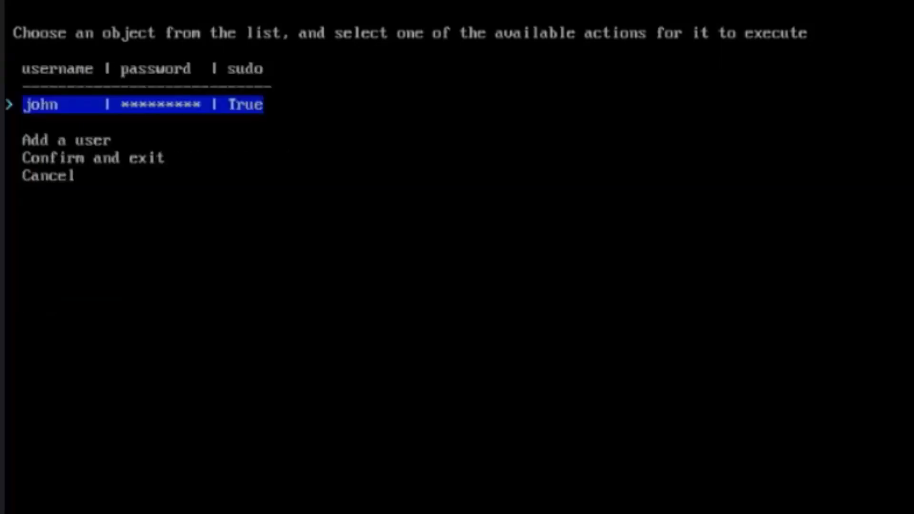
pyautogui.press('Down')
pyautogui.press('Down')
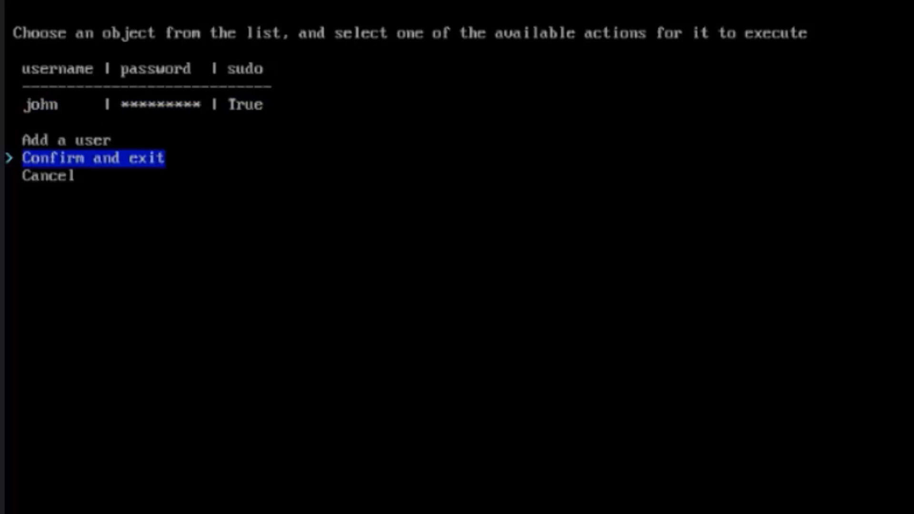
pyautogui.press('Return')
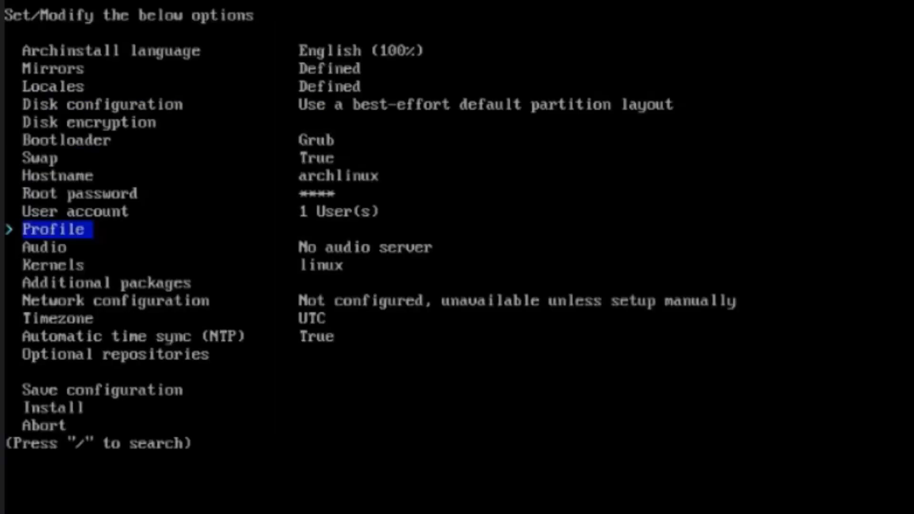
# Set the profile type to Desktop with Gnome as the desktop environment.
pyautogui.press('Return')
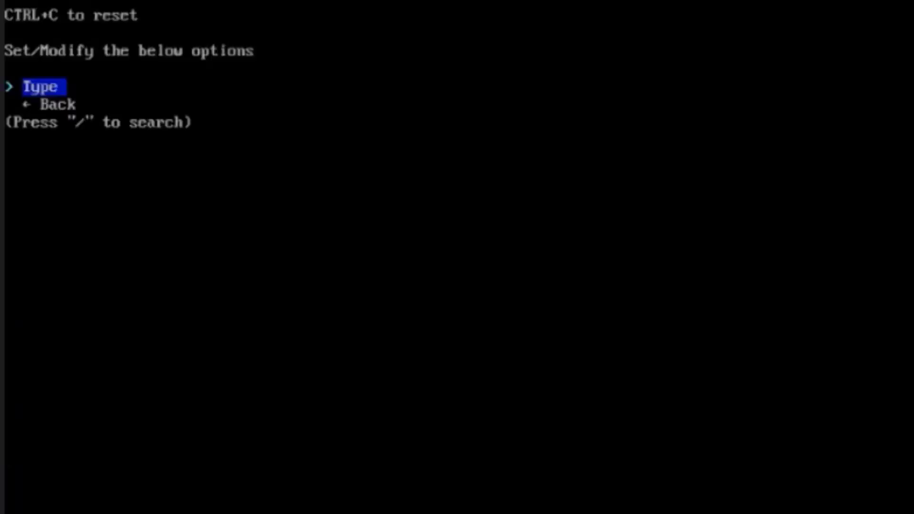
pyautogui.press('Return')
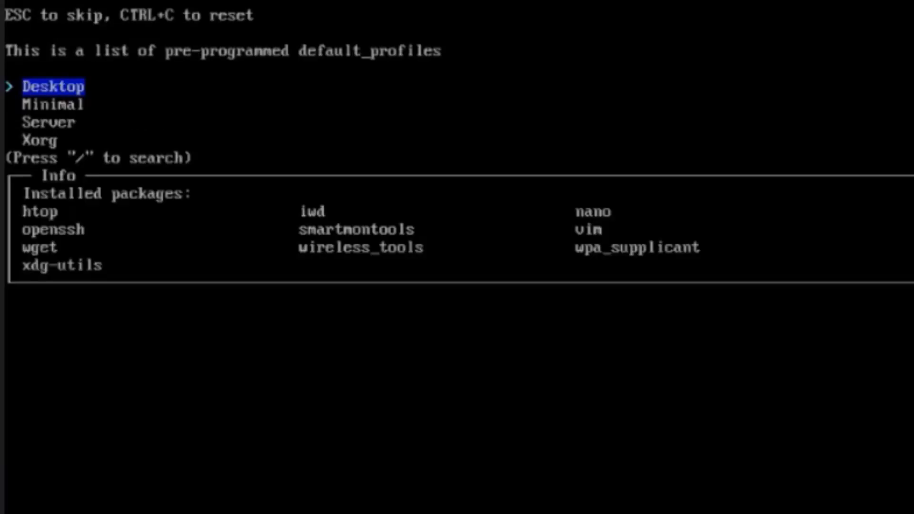
pyautogui.press('Return')
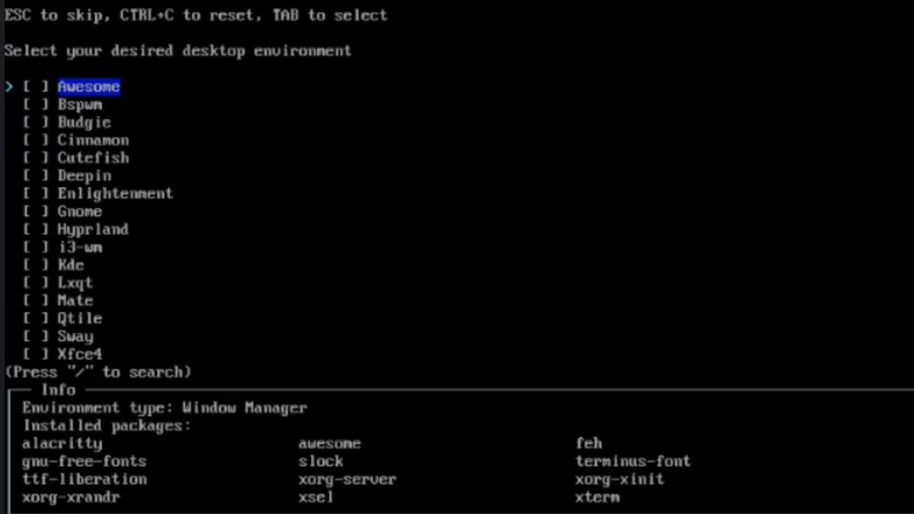
pyautogui.press('Down')
pyautogui.press('Down')
pyautogui.press('Down')
pyautogui.press('Down')
pyautogui.press('Down')
pyautogui.press('Down')
pyautogui.press('Down')
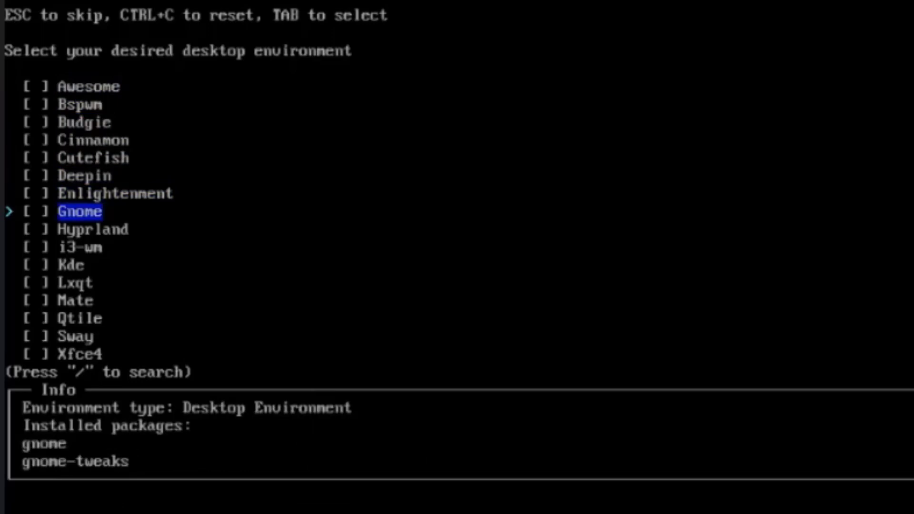
pyautogui.press('Tab')
pyautogui.press('Return')
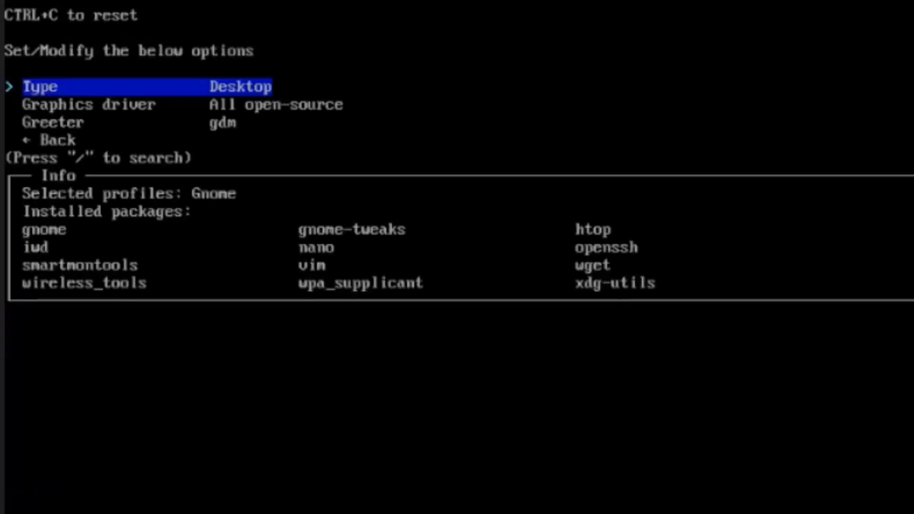
# Keep the All open-source default as the profile's graphics driver.
pyautogui.press('Down')
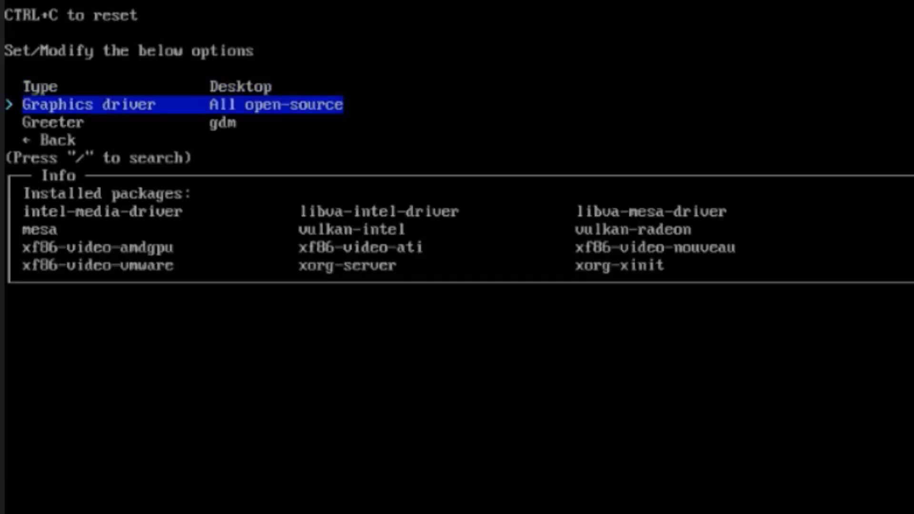
pyautogui.press('Return')
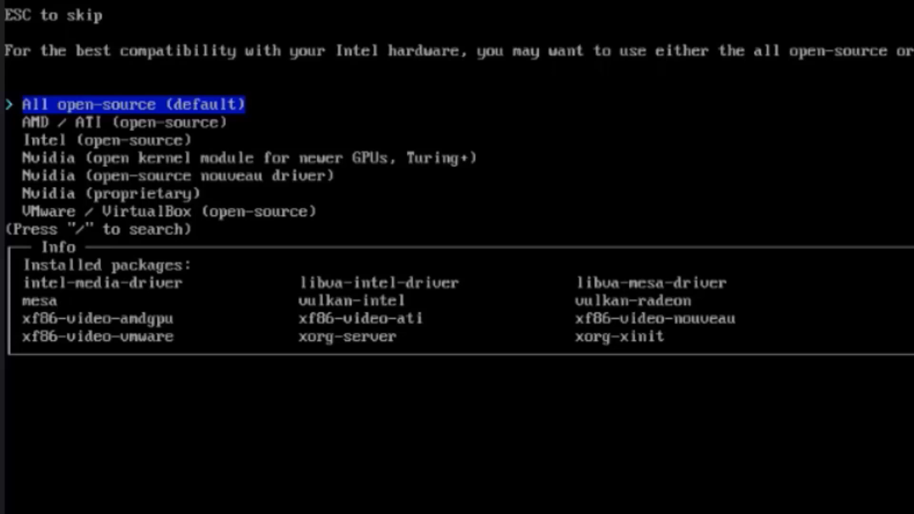
pyautogui.press('Down')
pyautogui.press('Up')
pyautogui.press('Return')
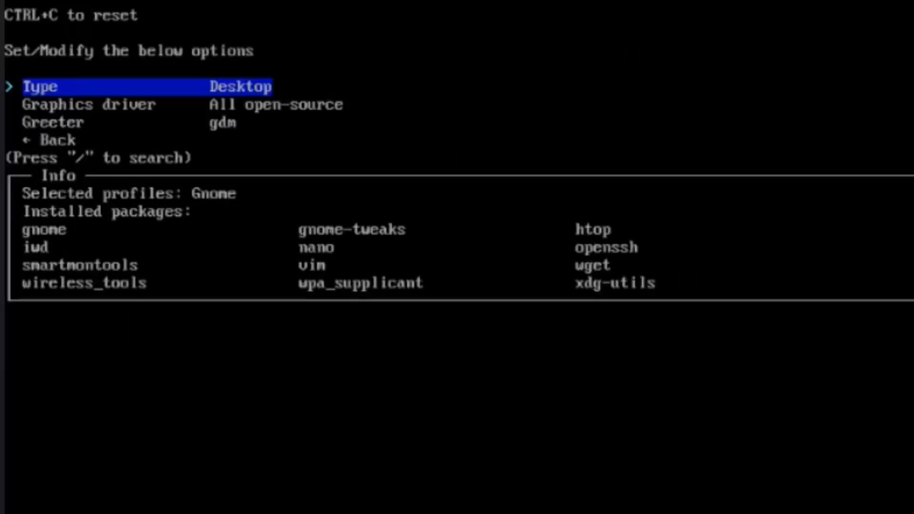
# Keep gdm as the greeter and return from the profile settings to the main installer options.
pyautogui.press('Down')
pyautogui.press('Down')
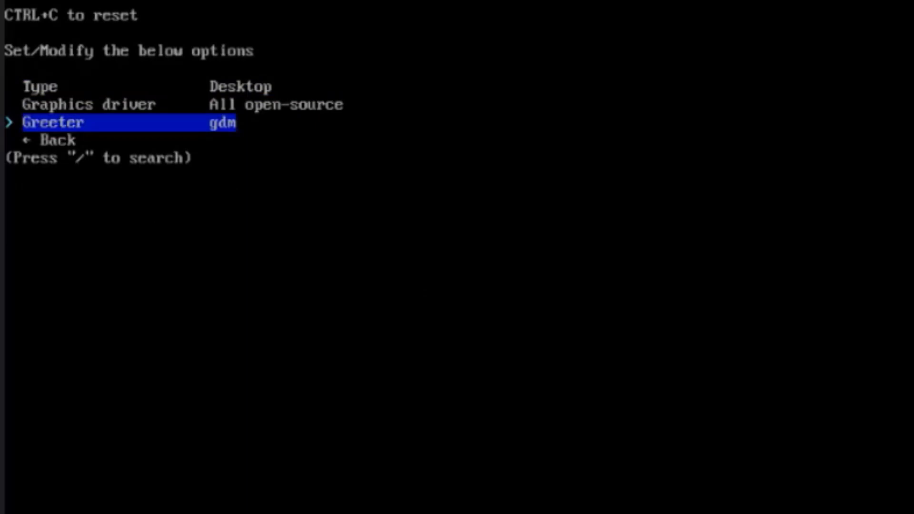
pyautogui.press('Return')
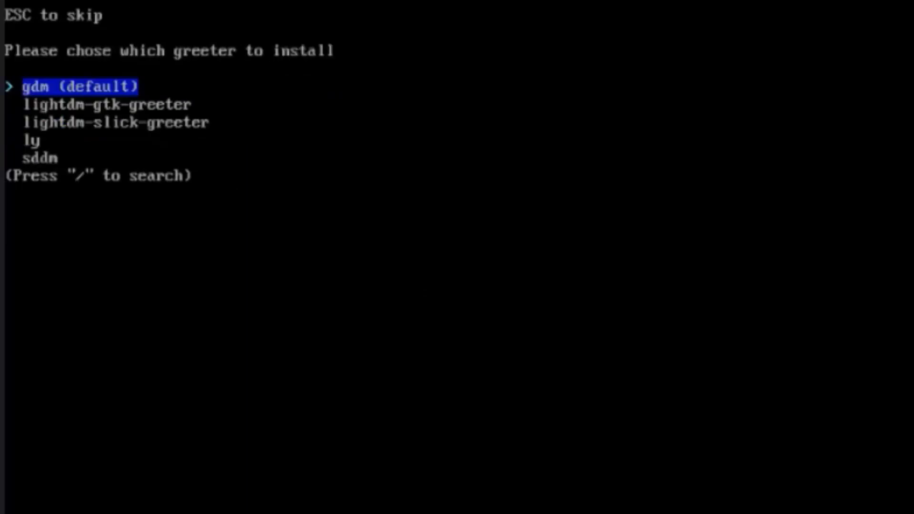
pyautogui.press('Down')
pyautogui.press('Down')
pyautogui.press('Down')
pyautogui.press('Down')
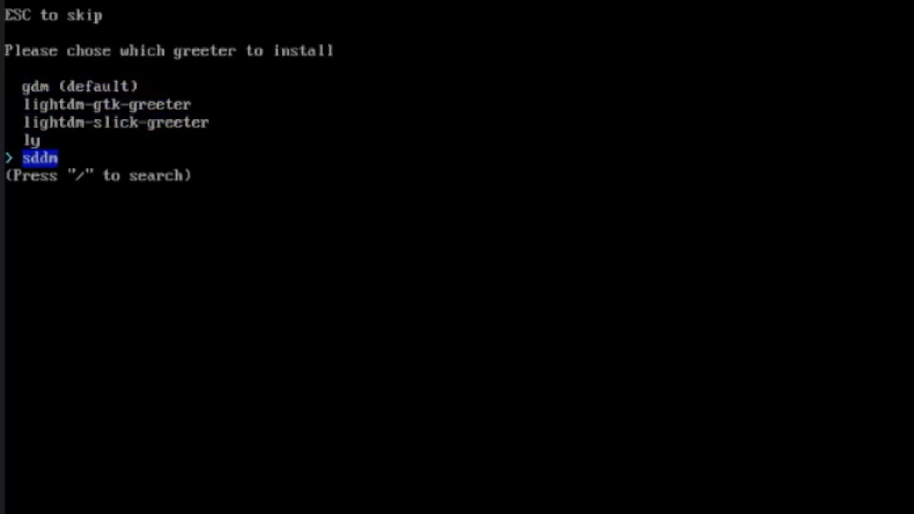
pyautogui.press('Down')
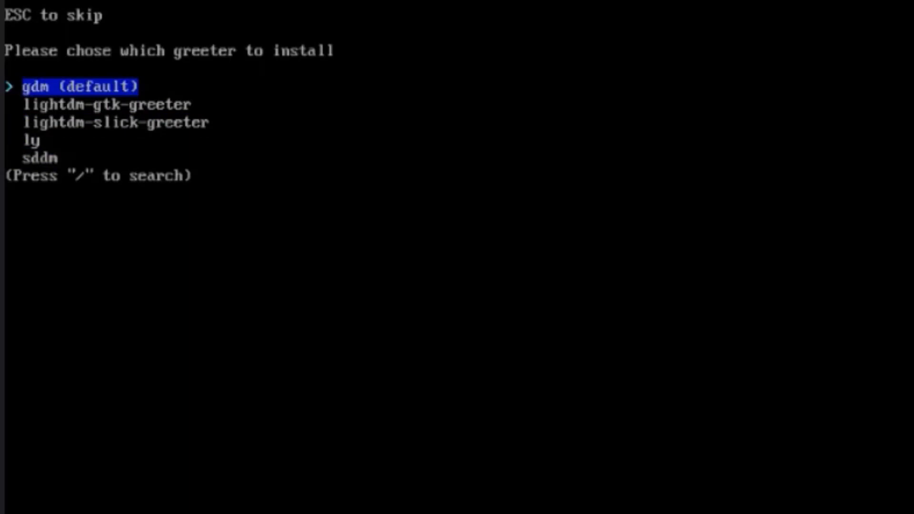
pyautogui.press('Return')
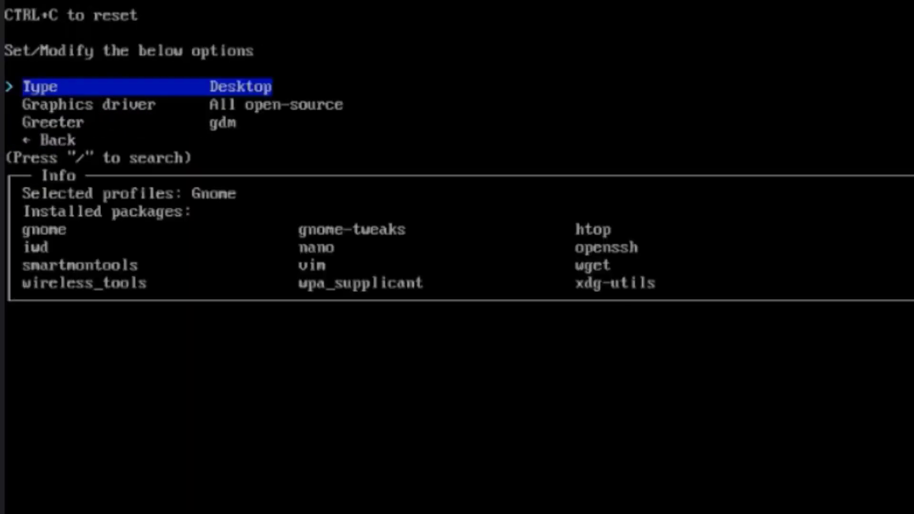
pyautogui.press('Down')
pyautogui.press('Down')
pyautogui.press('Down')
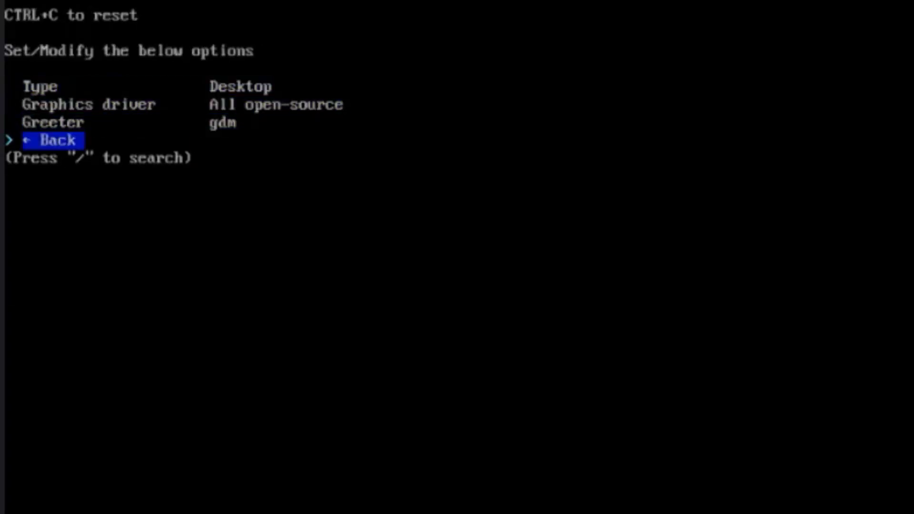
pyautogui.press('Return')
# Choose Pipewire as the audio server and keep only the default linux kernel selected.
pyautogui.press('Return')
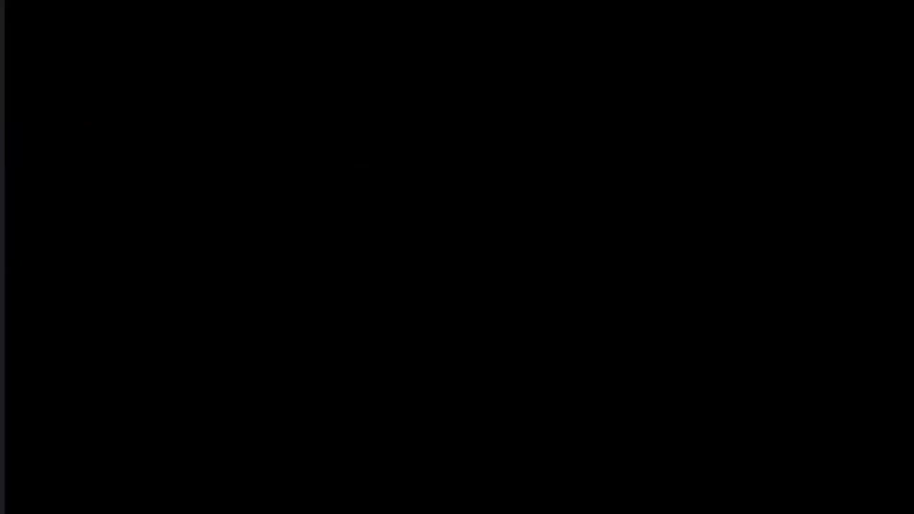
pyautogui.press('Return')
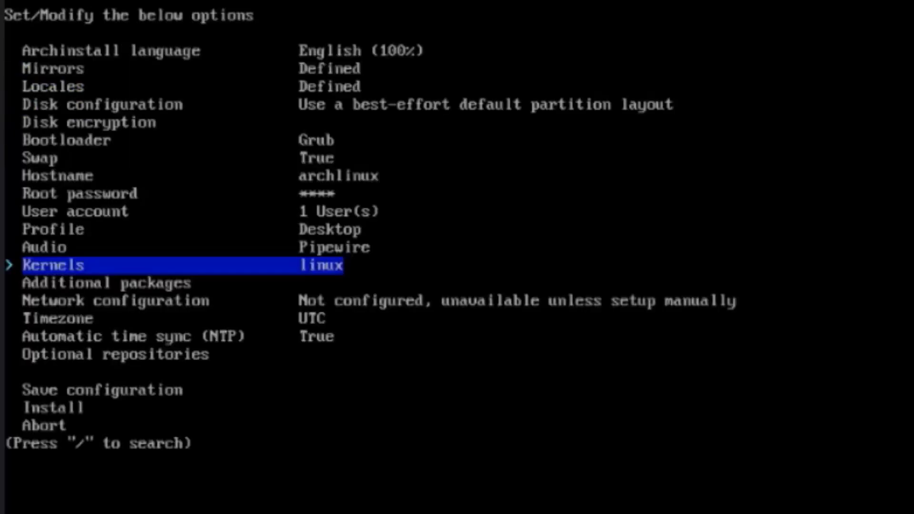
pyautogui.press('Return')
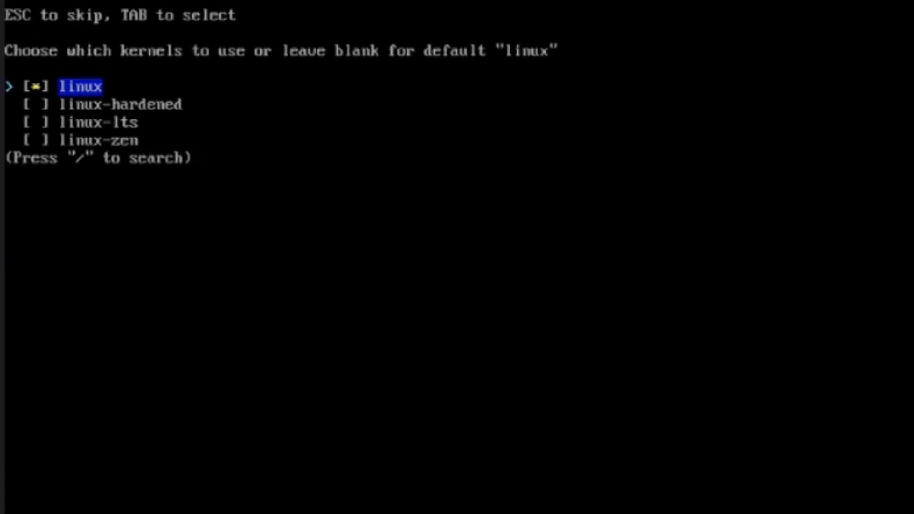
pyautogui.press('Down')
pyautogui.press('Down')
pyautogui.press('Down')
pyautogui.press('Down')
pyautogui.press('Down')
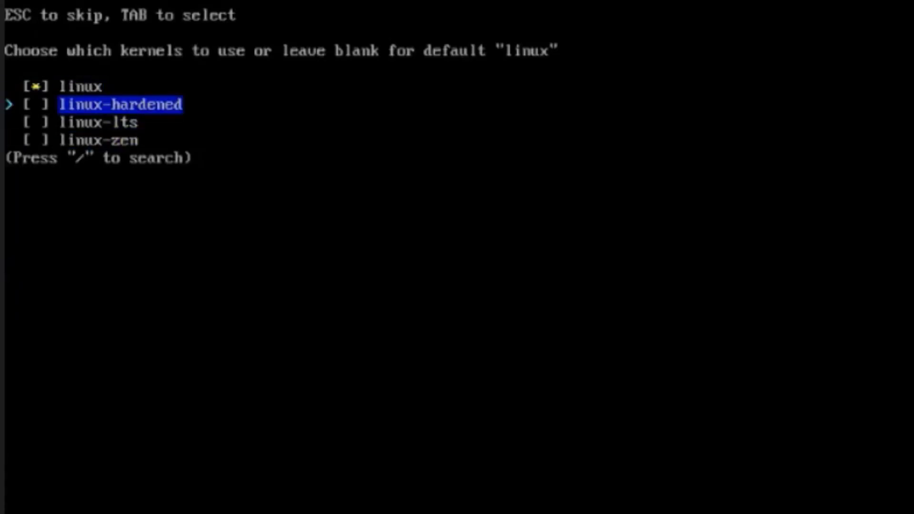
pyautogui.press('Down')
pyautogui.press('space')
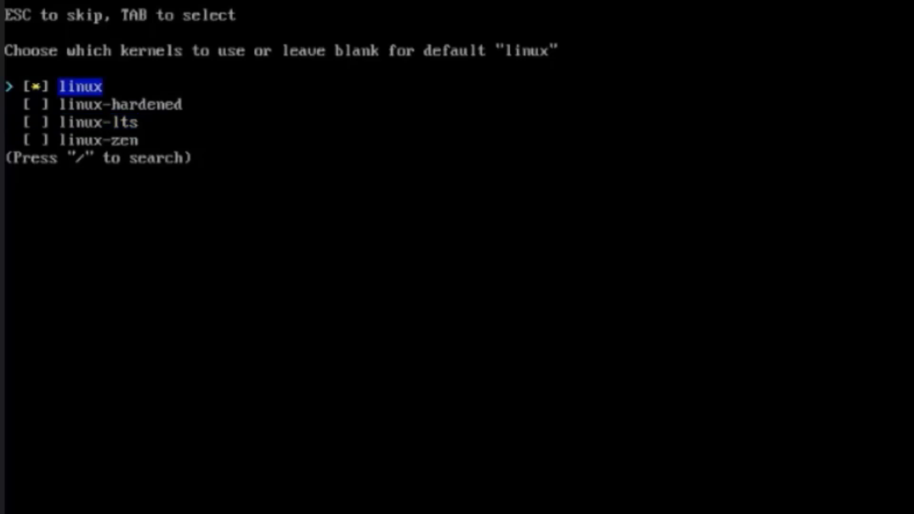
pyautogui.press('Return')
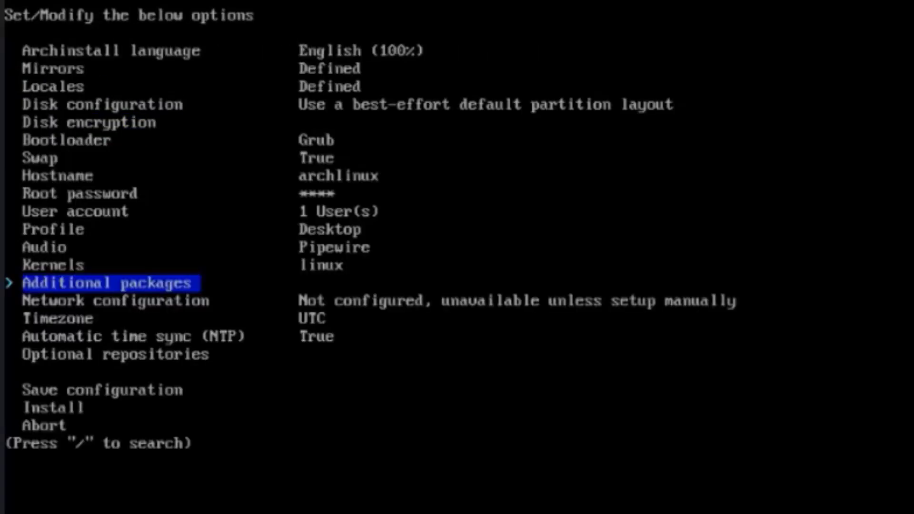
# Specify vim, htop, cmus and ranger as additional packages to install.
pyautogui.press('Return')
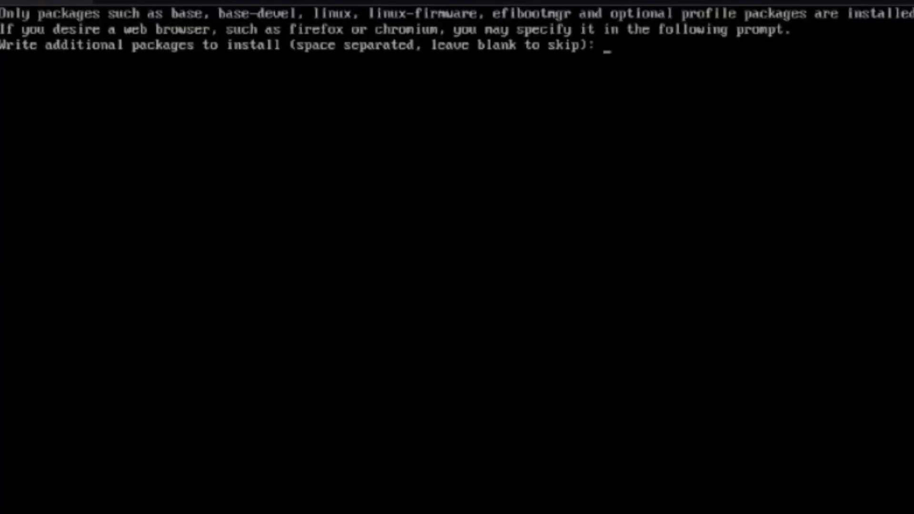
pyautogui.write('vim htop')
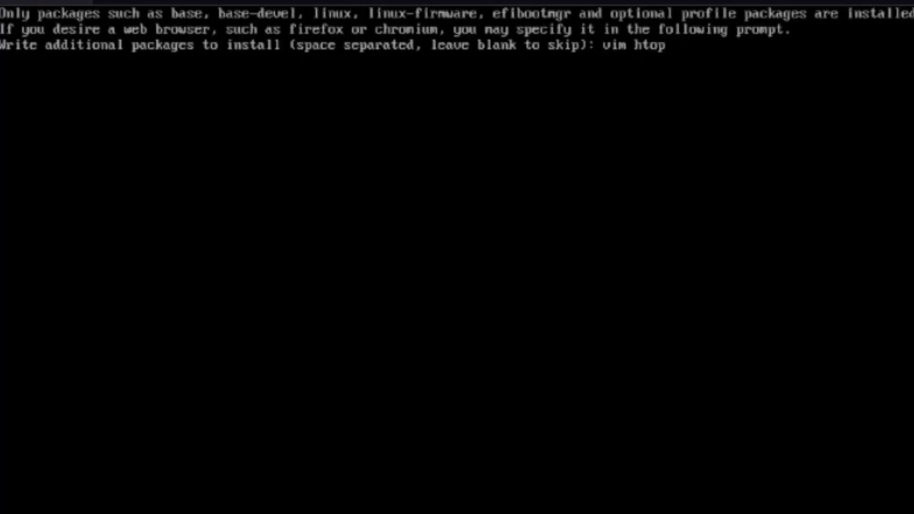
pyautogui.write(' cmus ranger')
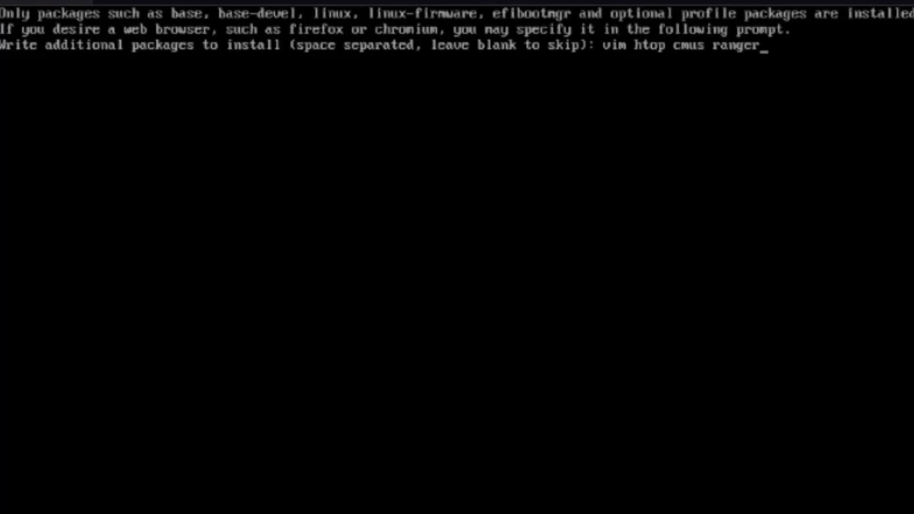
pyautogui.press('Return')
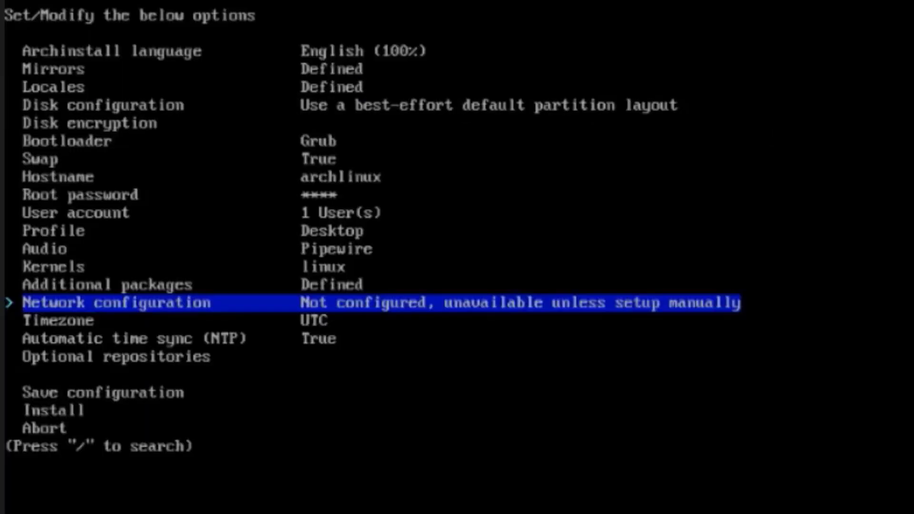
# Set the network configuration to use NetworkManager.
pyautogui.press('Return')
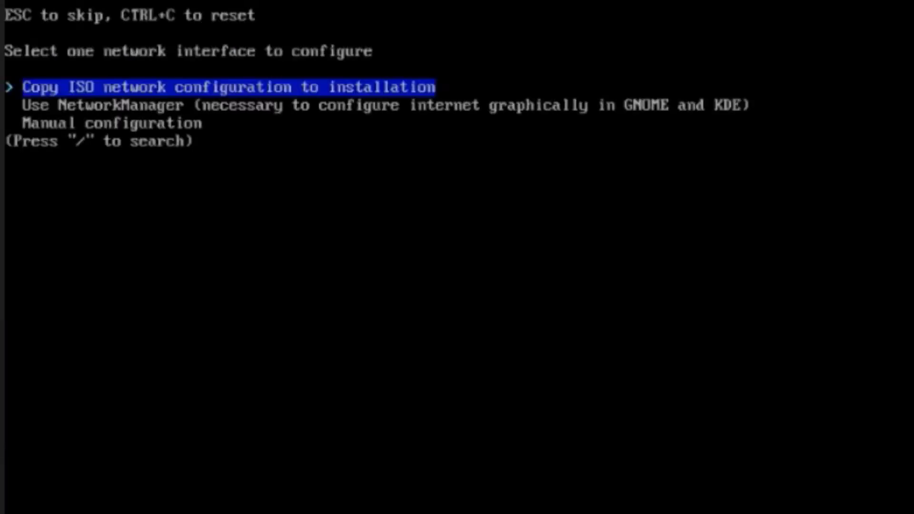
pyautogui.press('Down')
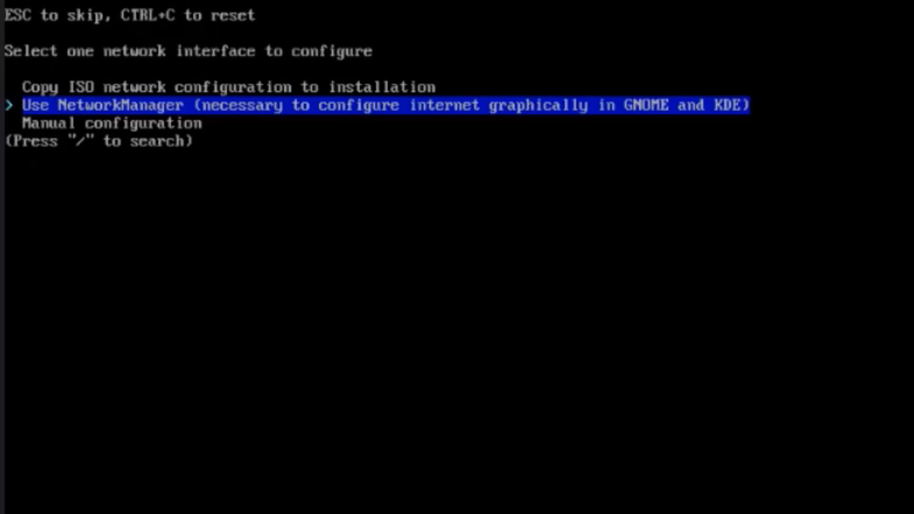
pyautogui.press('Return')
pyautogui.press('Return')
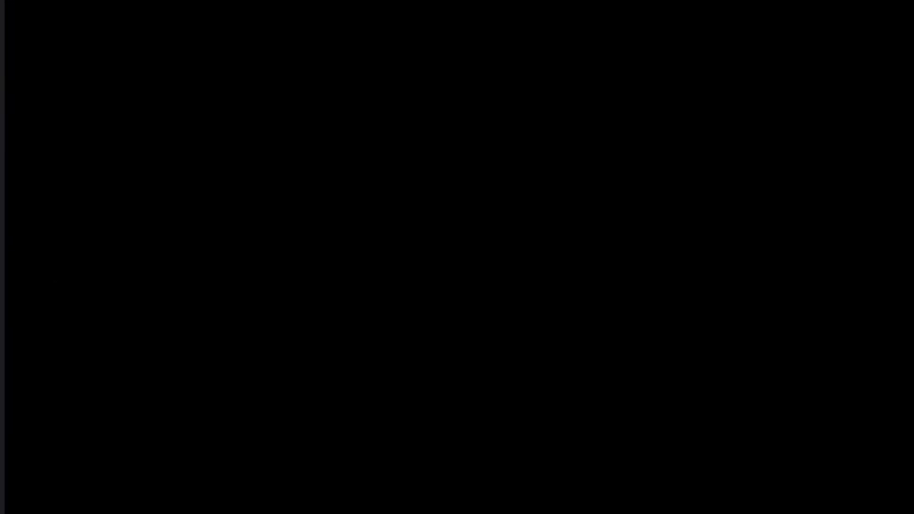
# Confirm NetworkManager as the network configuration and set the timezone to US/Eastern.
pyautogui.press('Up')
pyautogui.press('Up')
pyautogui.press('Up')
pyautogui.press('Up')
pyautogui.press('Up')
pyautogui.press('Up')
pyautogui.press('Up')
pyautogui.press('Up')
pyautogui.press('Up')
pyautogui.press('Up')
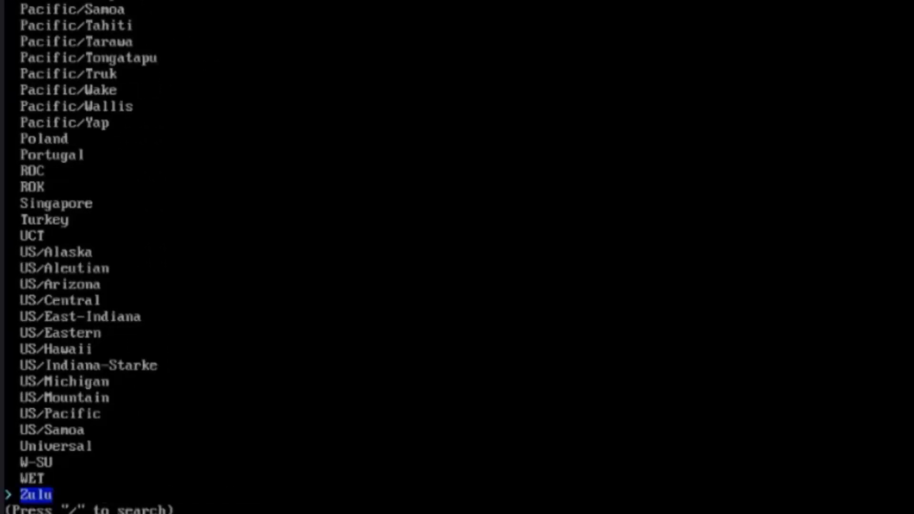
pyautogui.press('Up')
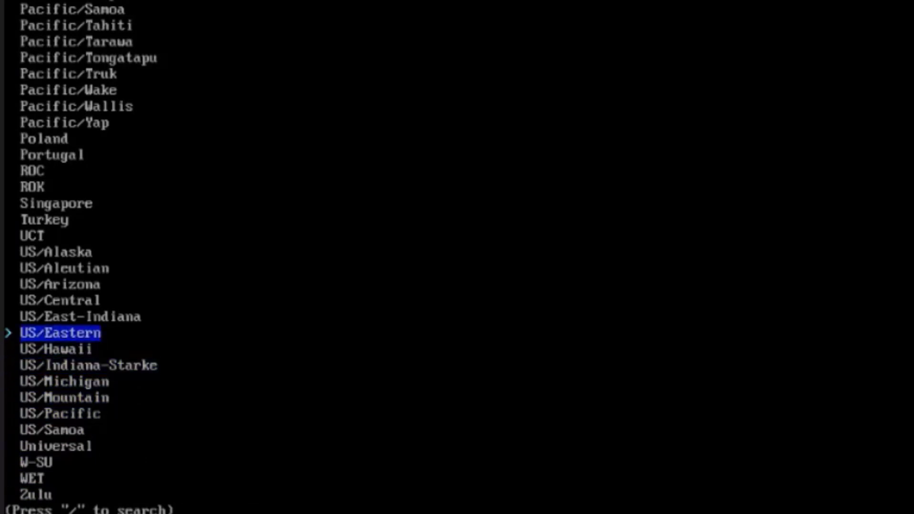
pyautogui.press('Return')
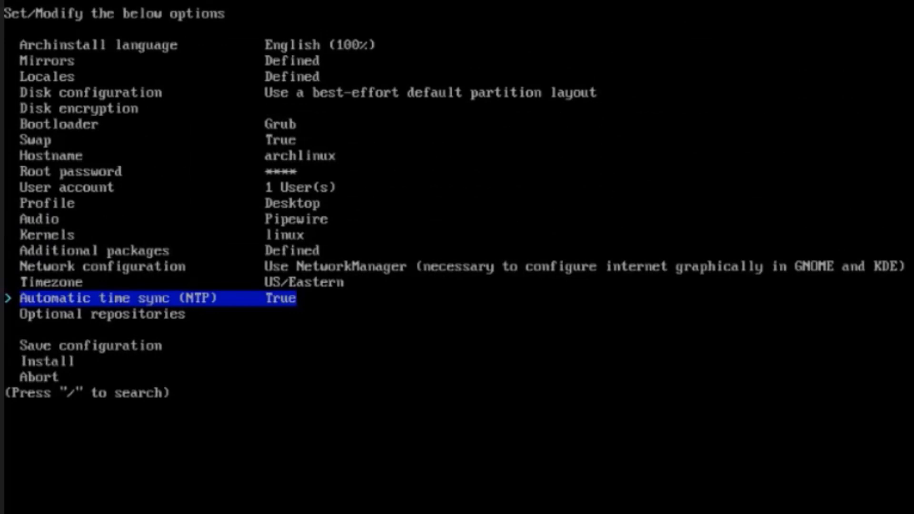
# Keep automatic time sync (NTP) enabled and enable the multilib optional repository.
pyautogui.press('Return')
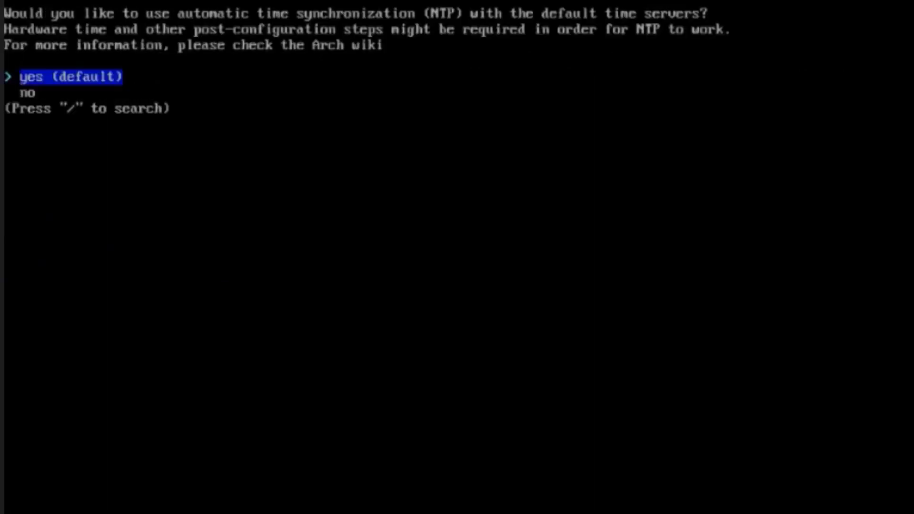
pyautogui.press('Return')
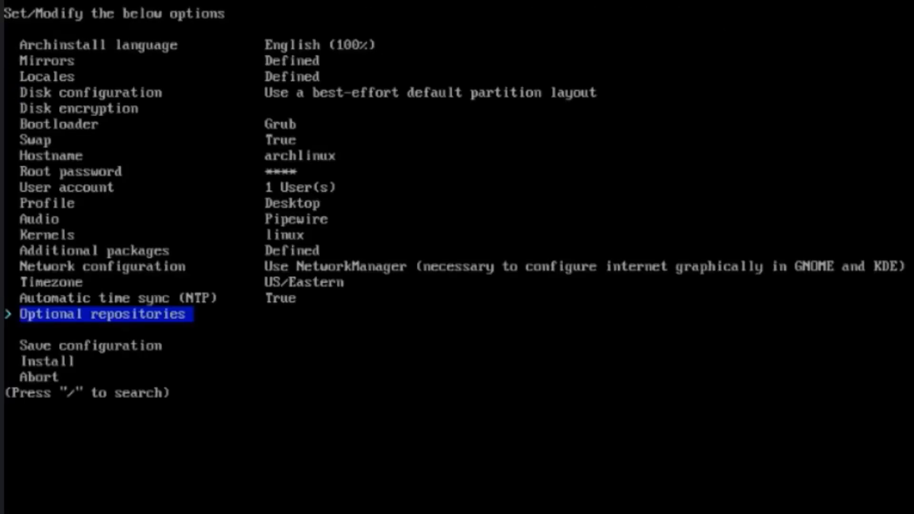
pyautogui.press('Return')
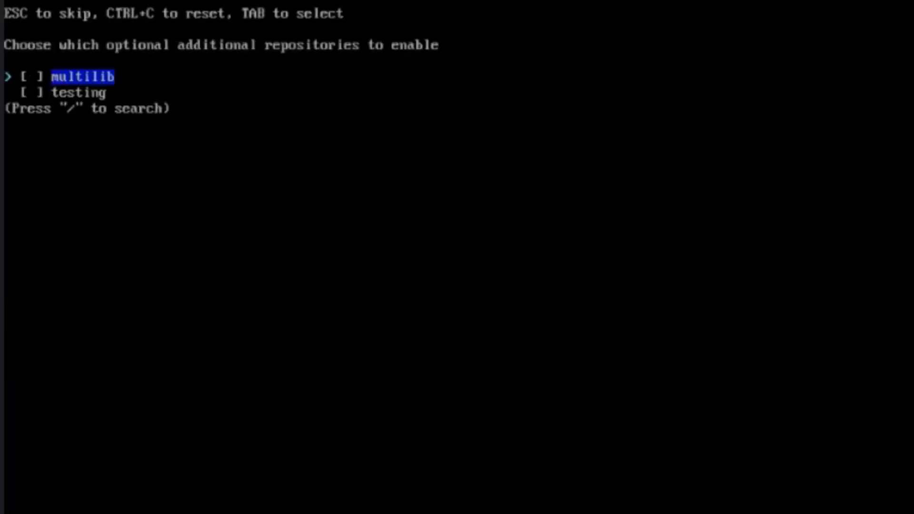
pyautogui.press('Tab')
pyautogui.press('Return')
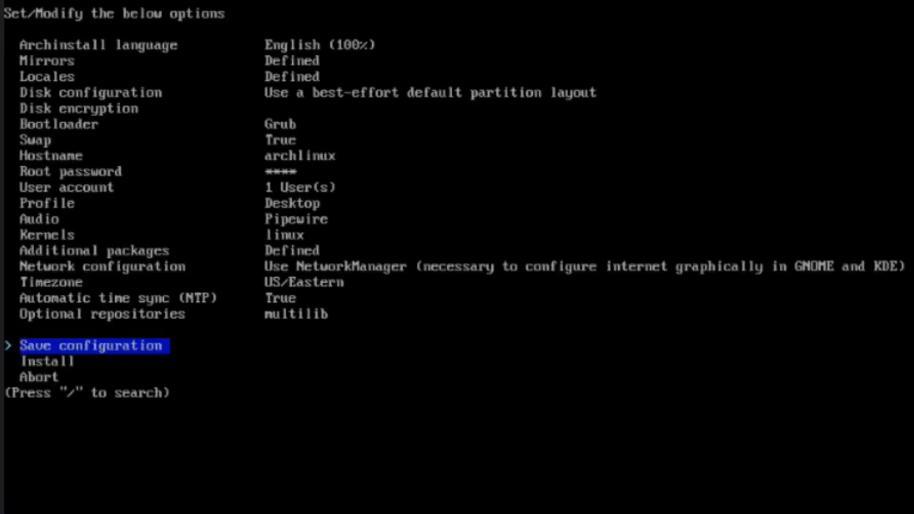
# Run the installation, skip the post-installation chroot, and leave the live session to restart into the installed system.
pyautogui.press('Down')
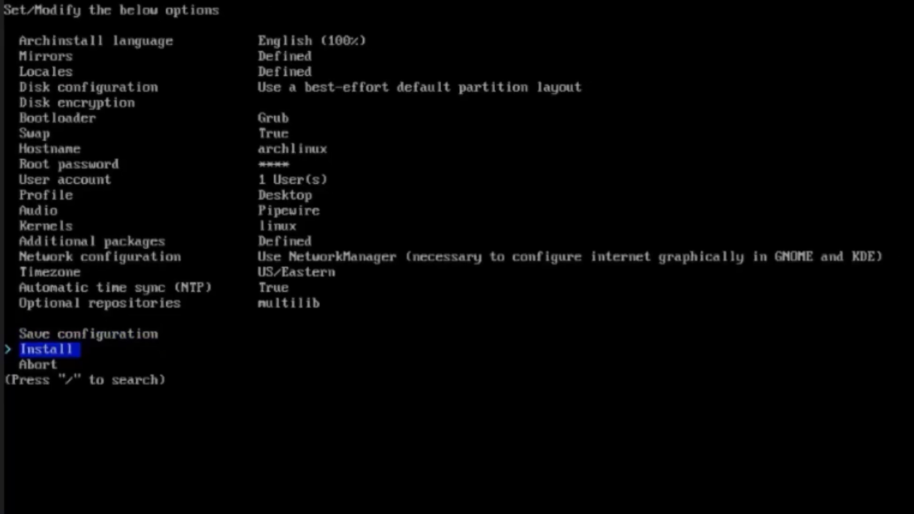
pyautogui.press('Return')
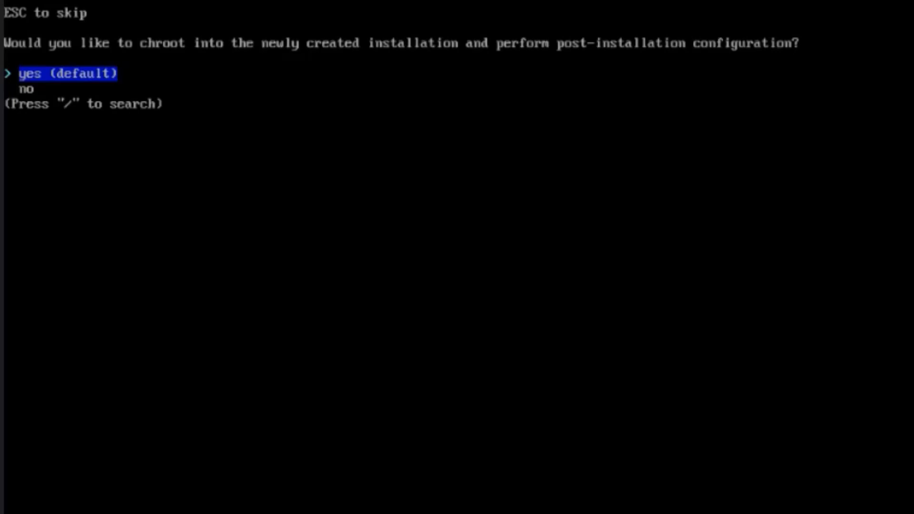
pyautogui.press('Escape')
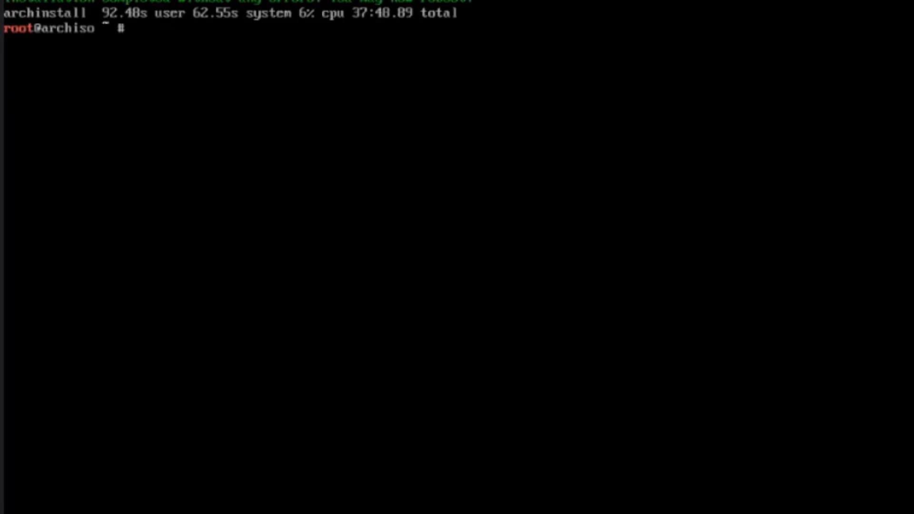
pyautogui.write('exit')
pyautogui.press('Return')
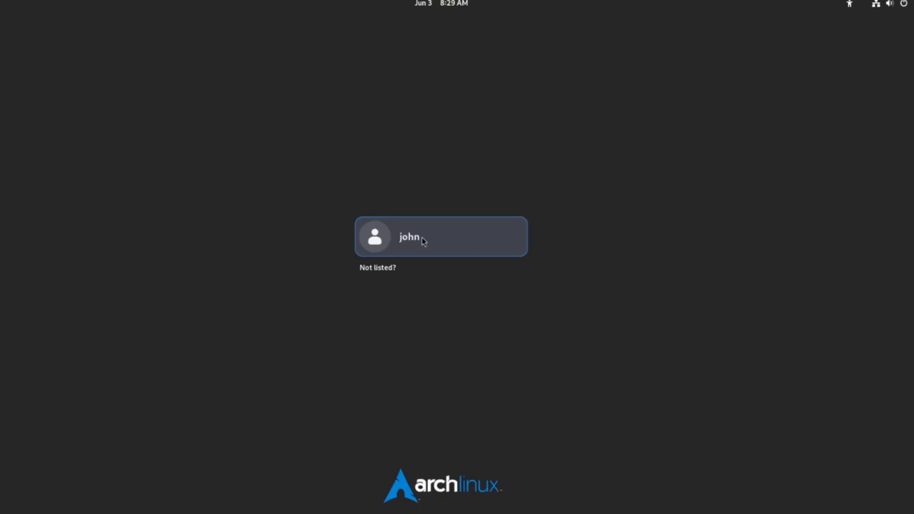
# Log in to the new desktop with the user account password and skip the welcome tour.
pyautogui.click(421, 238)
pyautogui.write('****')
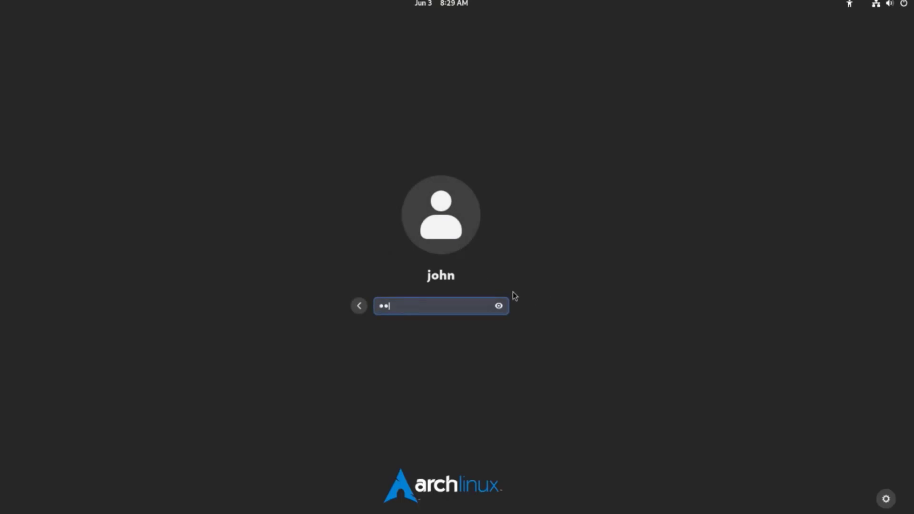
pyautogui.press('Return')
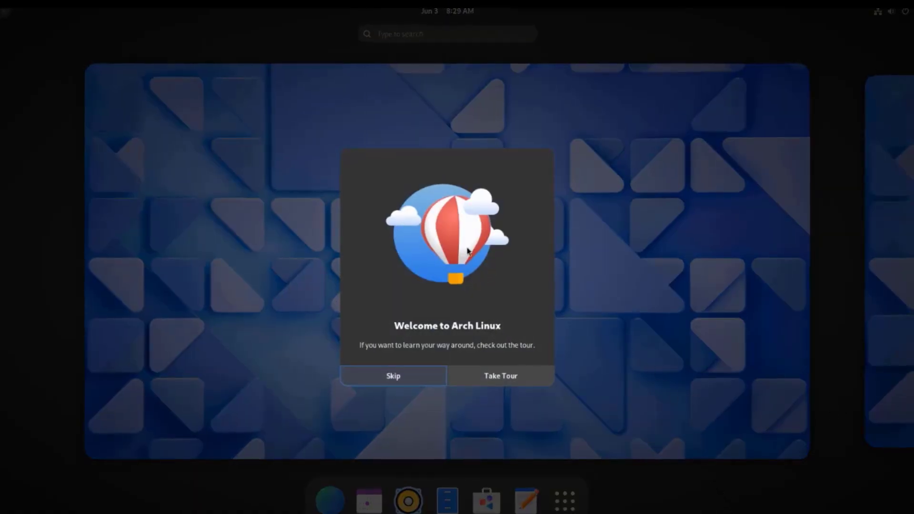
pyautogui.click(377, 371)
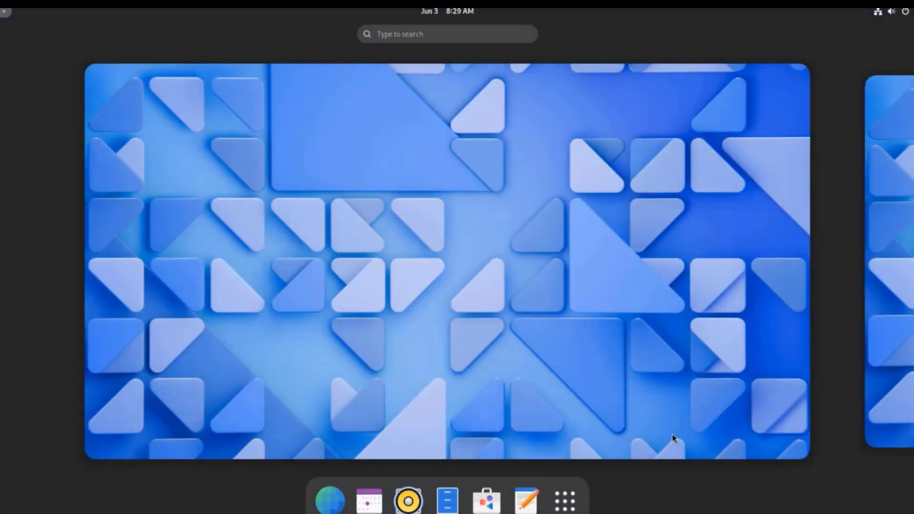
# Launch Htop and ranger from the installed applications to check them, closing each one after viewing it.
pyautogui.click(575, 507)
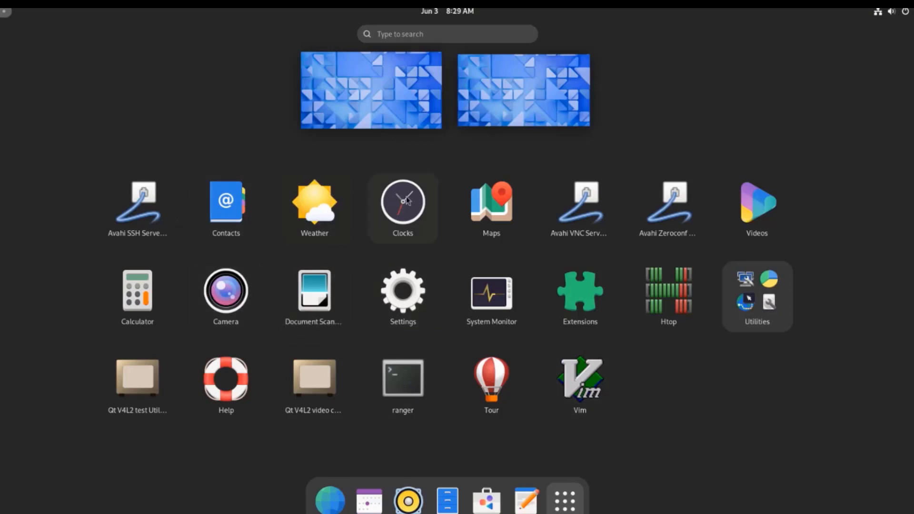
pyautogui.click(683, 303)
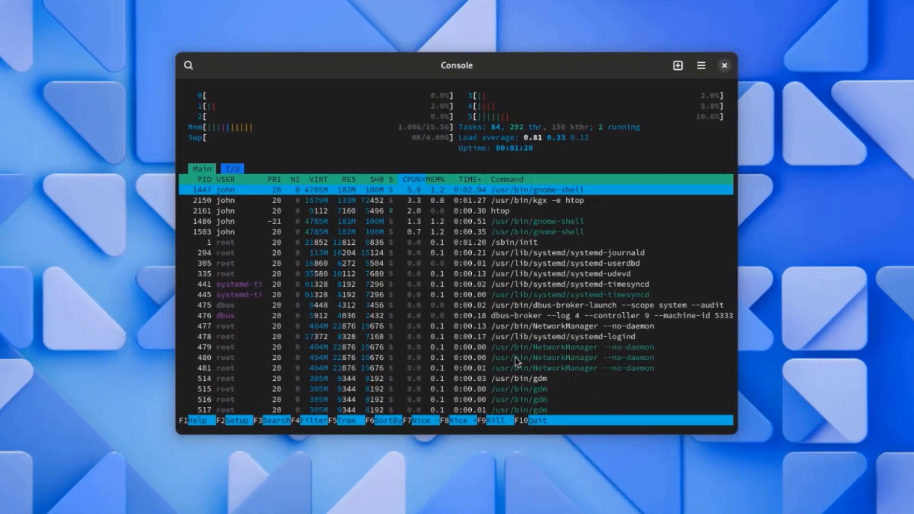
pyautogui.click(723, 65)
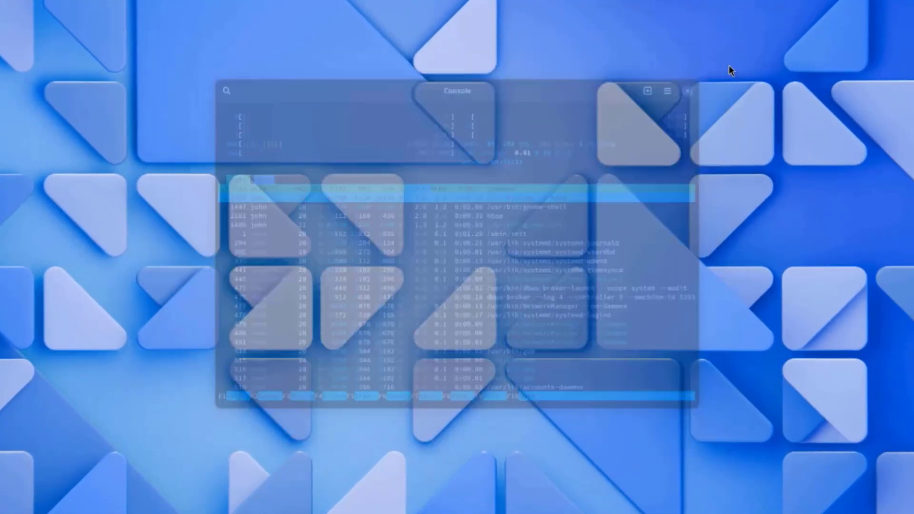
pyautogui.press('super+a')
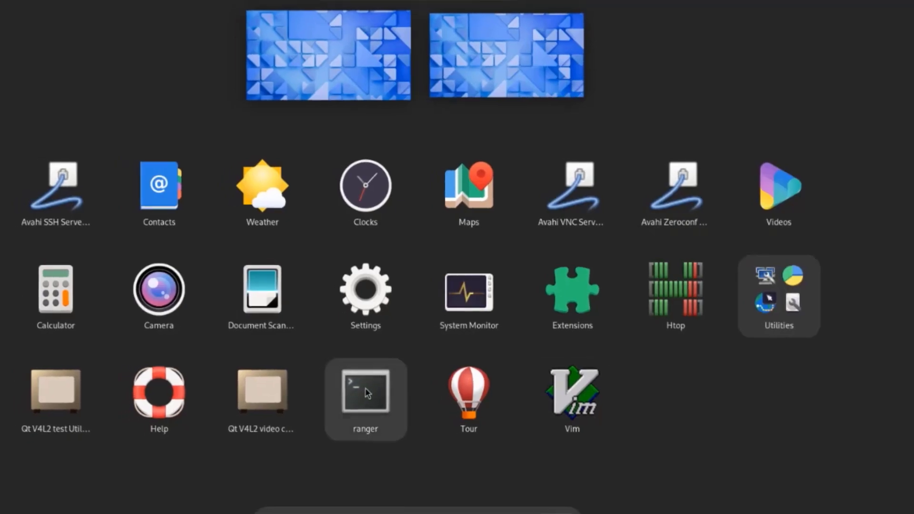
pyautogui.click(367, 393)
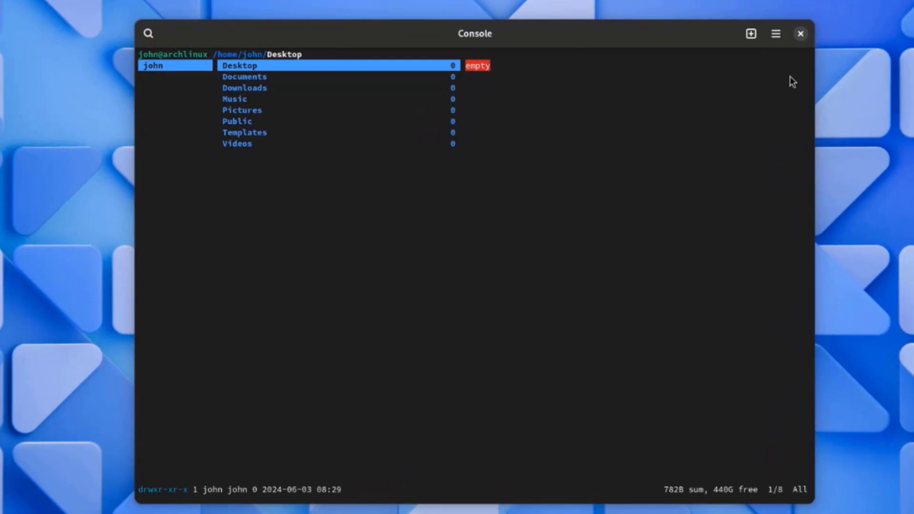
pyautogui.click(800, 33)
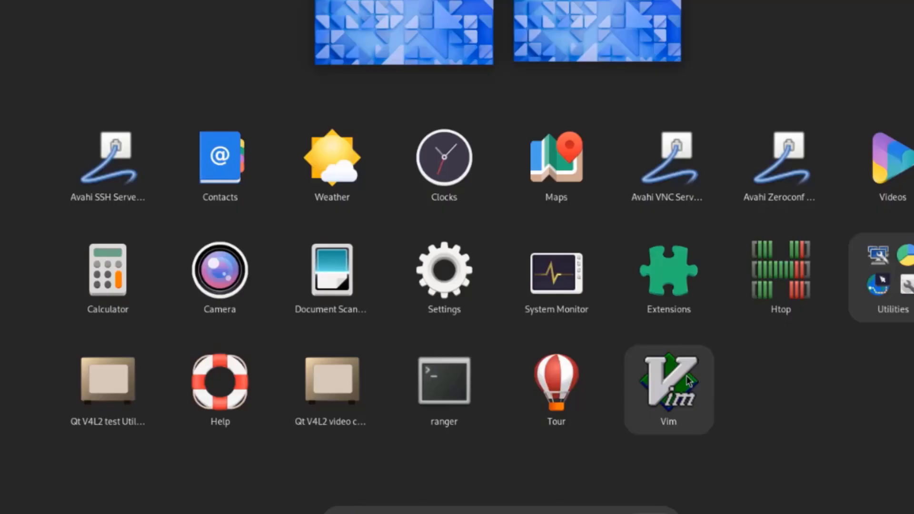
# Launch Vim and view the Console's keyboard shortcuts and About information, closing both dialogs.
pyautogui.click(686, 376)
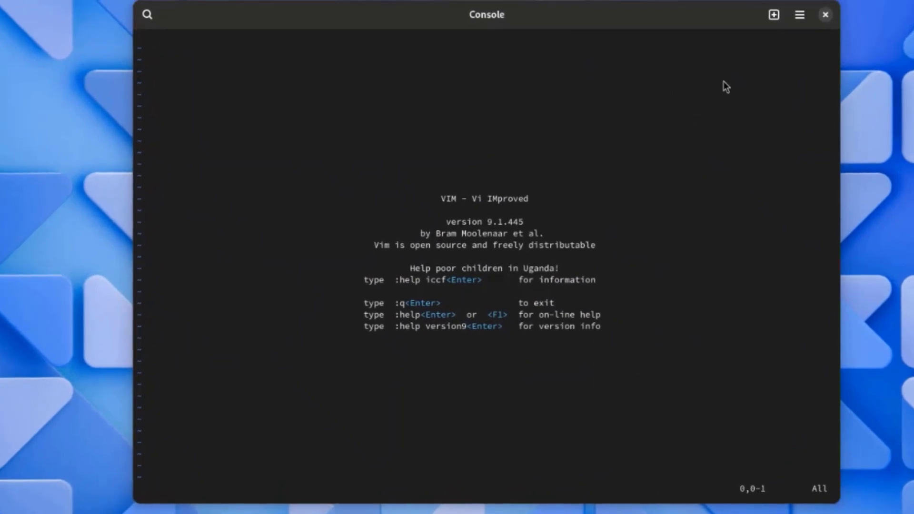
pyautogui.click(799, 15)
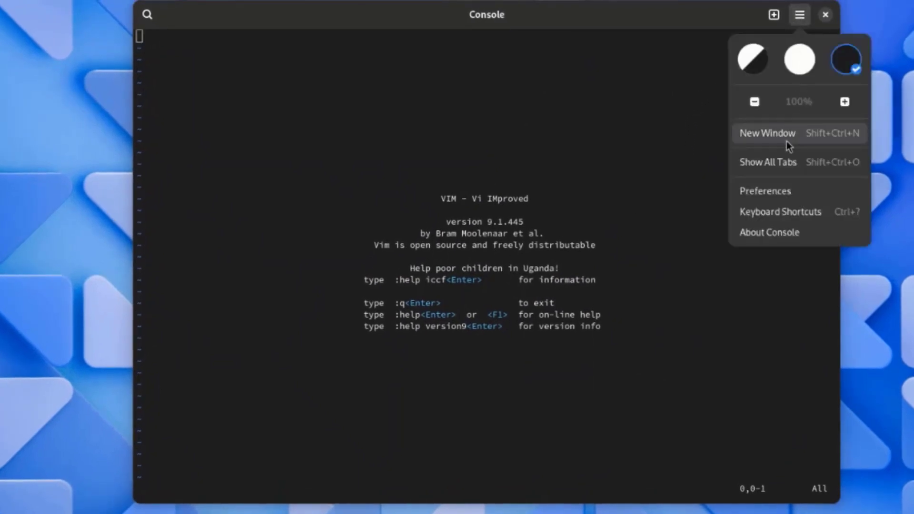
pyautogui.click(765, 220)
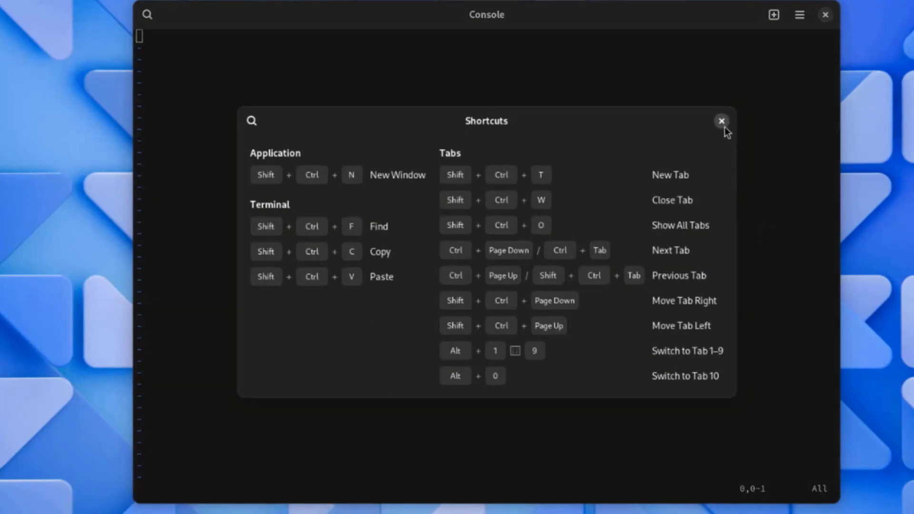
pyautogui.click(721, 121)
pyautogui.click(799, 15)
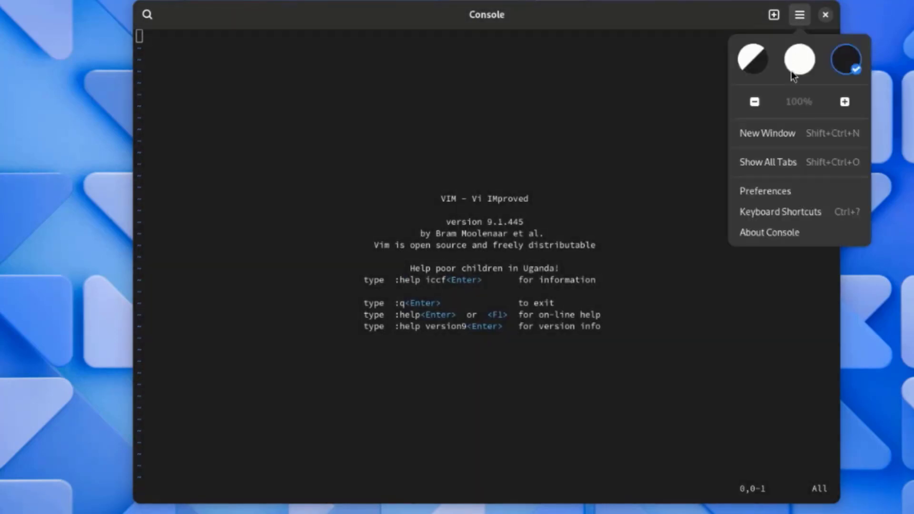
pyautogui.click(765, 232)
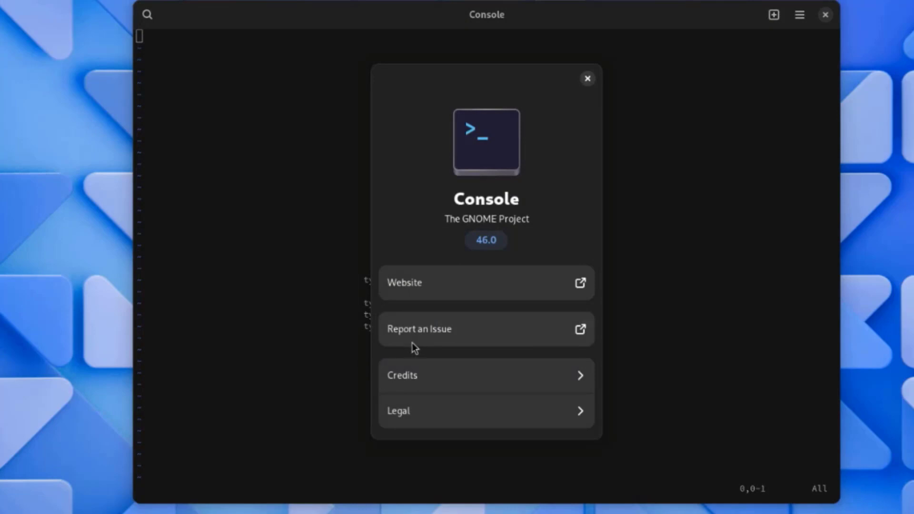
pyautogui.click(587, 79)
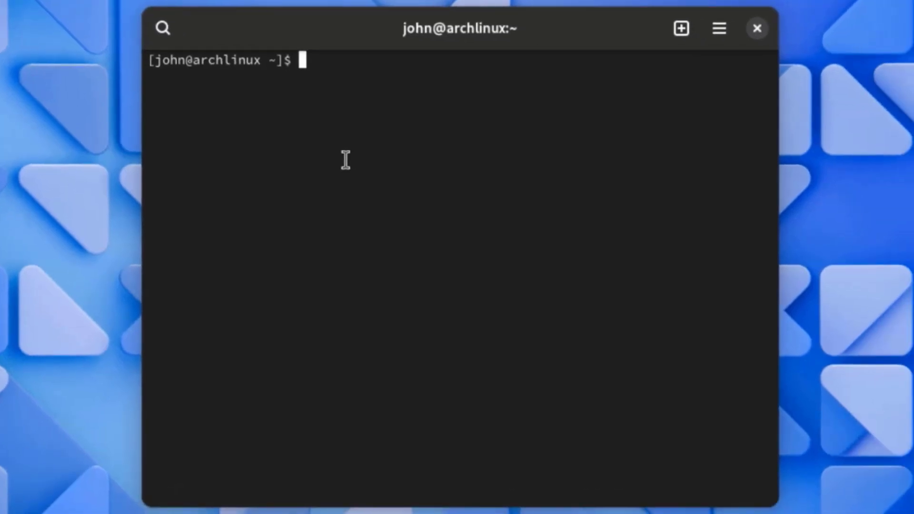
# Refresh the package databases and upgrade the whole system with "sudo pacman -Syyu" in the terminal.
pyautogui.write('sudo pacman -S')
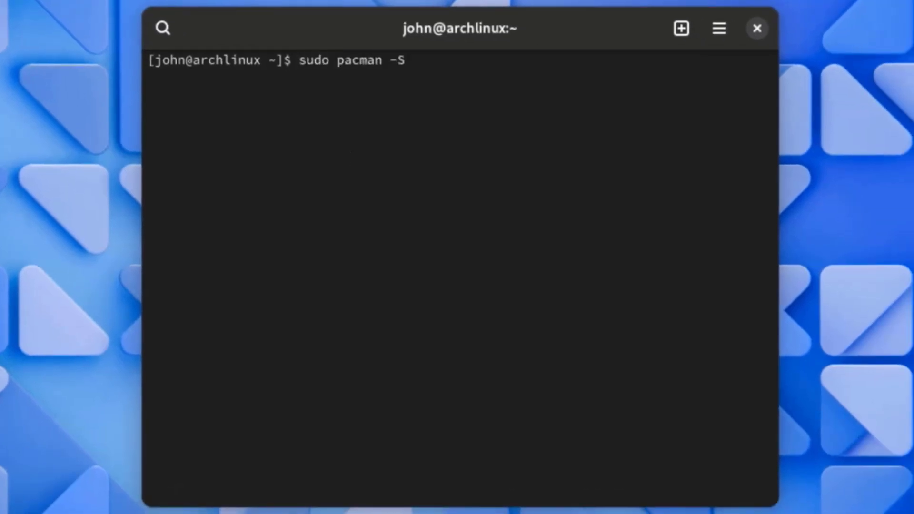
pyautogui.write('yyu')
pyautogui.press('Return')
pyautogui.press('Return')
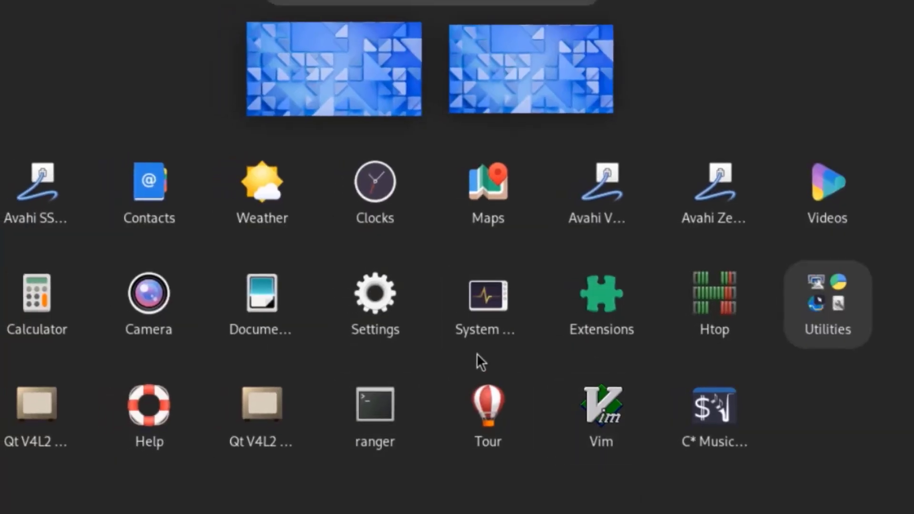
# Open the system Settings, view the Network, Bluetooth and Displays pages, and shift the sound output balance toward the left channel.
pyautogui.click(385, 296)
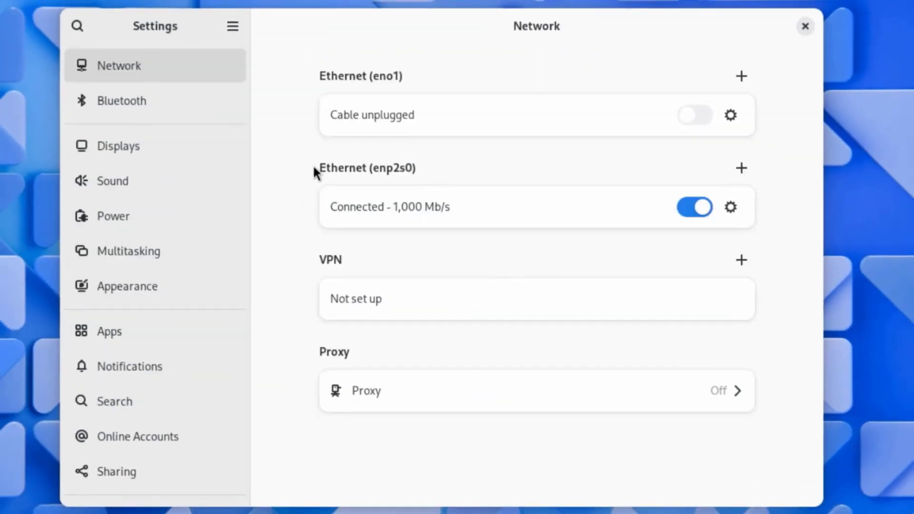
pyautogui.click(143, 101)
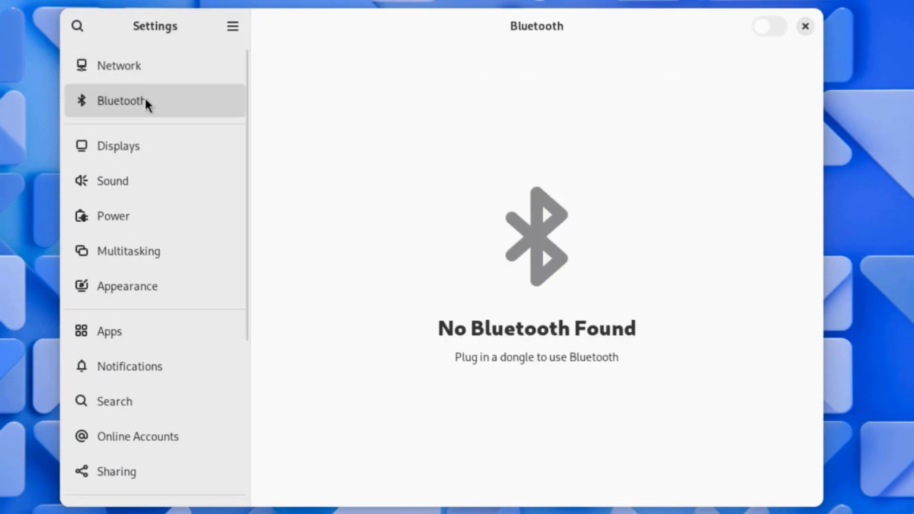
pyautogui.click(153, 142)
pyautogui.click(197, 177)
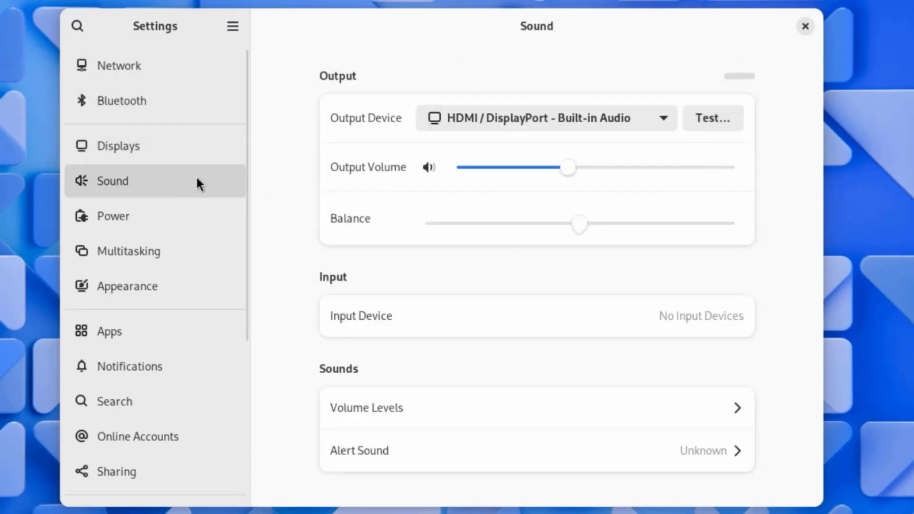
pyautogui.moveTo(579, 224); pyautogui.dragTo(594, 231)
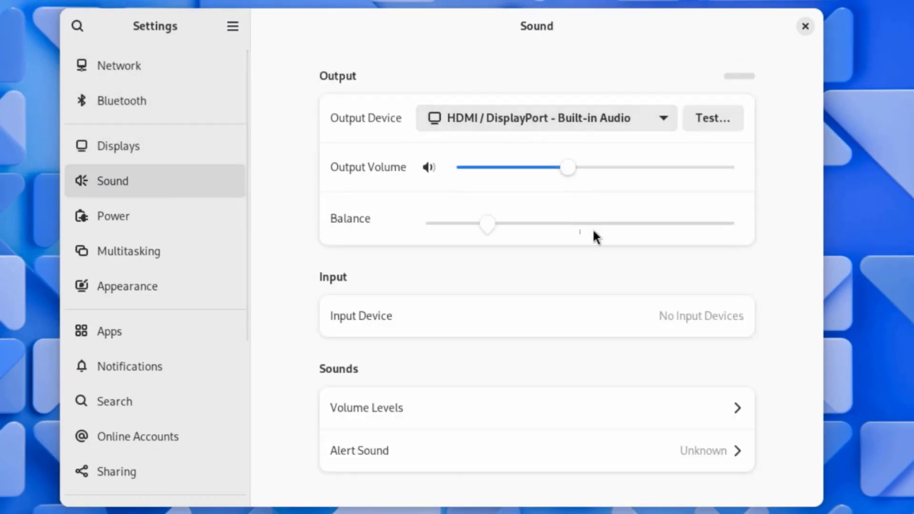
# Look through the Power, Multitasking and Appearance settings.
pyautogui.click(123, 223)
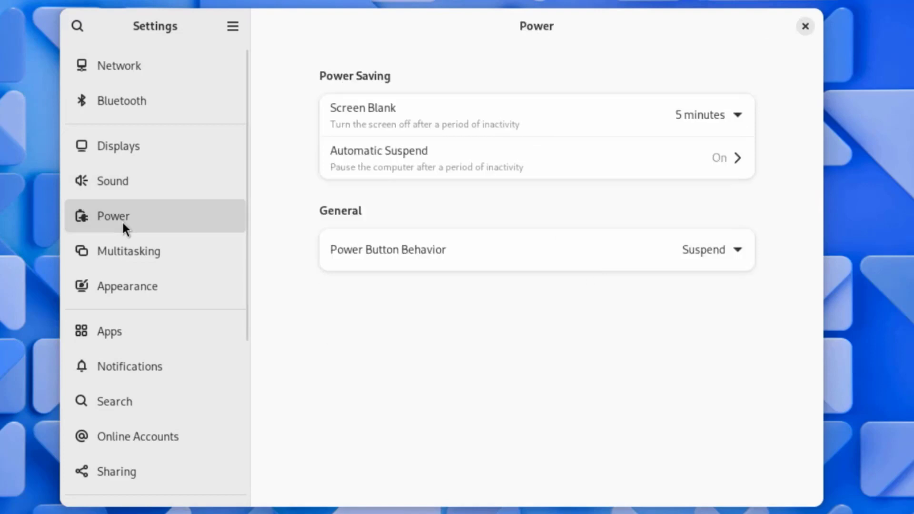
pyautogui.click(135, 247)
pyautogui.scroll(-5, 667, 300)
pyautogui.scroll(-5, 667, 304)
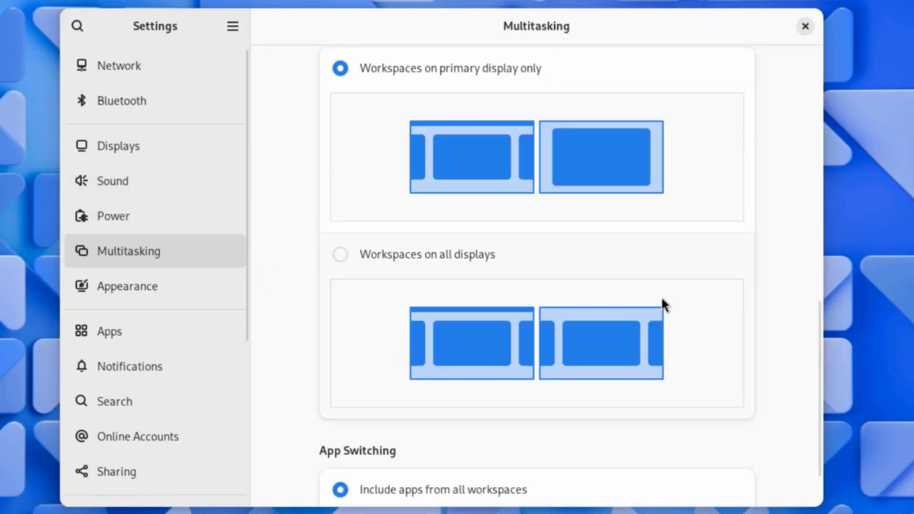
pyautogui.click(142, 278)
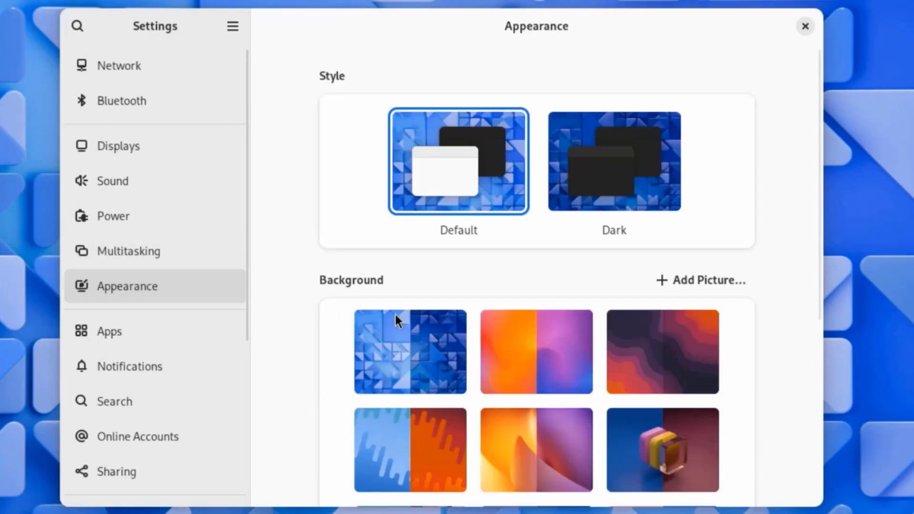
# Browse the background pictures in Appearance and set the one with the orange and blue ring as the desktop background.
pyautogui.scroll(-2, 712, 258)
pyautogui.scroll(-4, 712, 258)
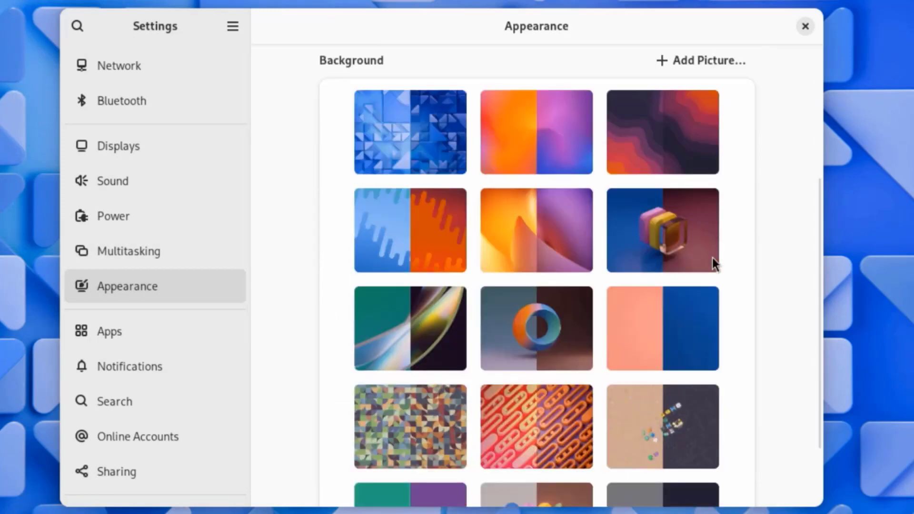
pyautogui.scroll(-2, 626, 350)
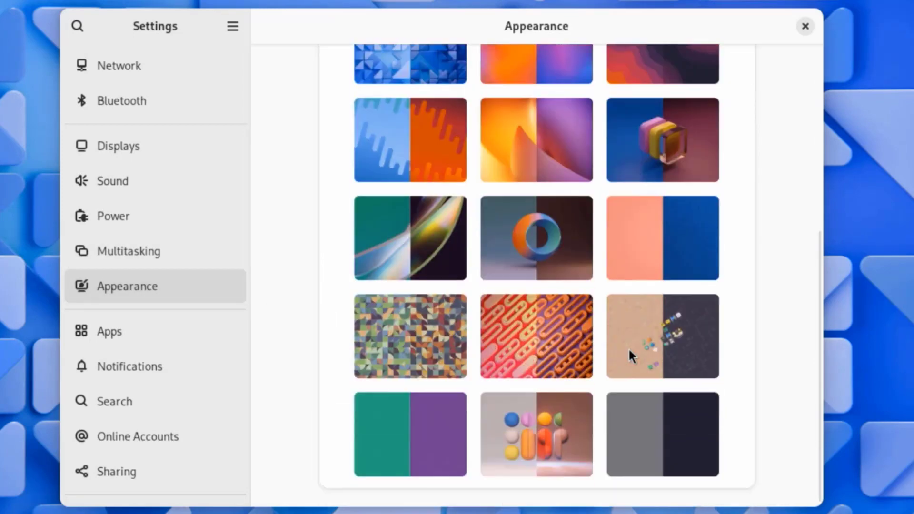
pyautogui.scroll(4, 640, 345)
pyautogui.scroll(3, 641, 344)
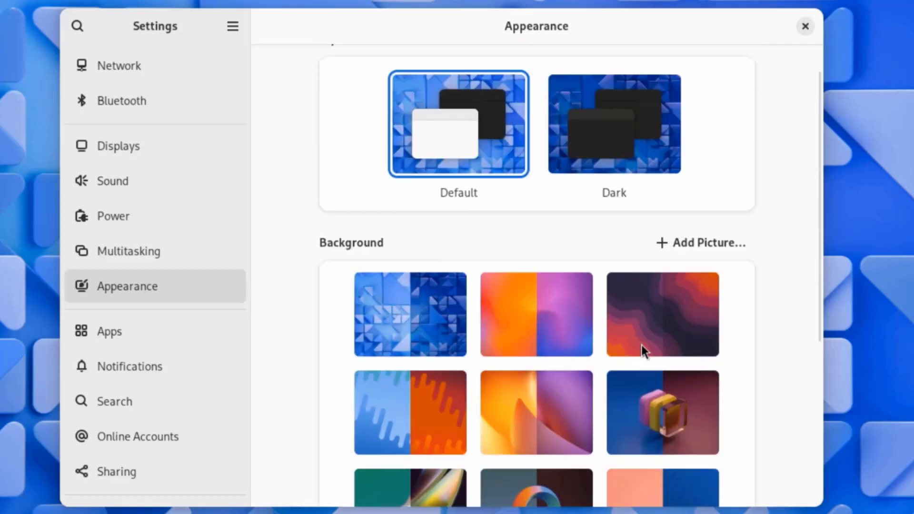
pyautogui.scroll(-6, 544, 246)
pyautogui.click(543, 243)
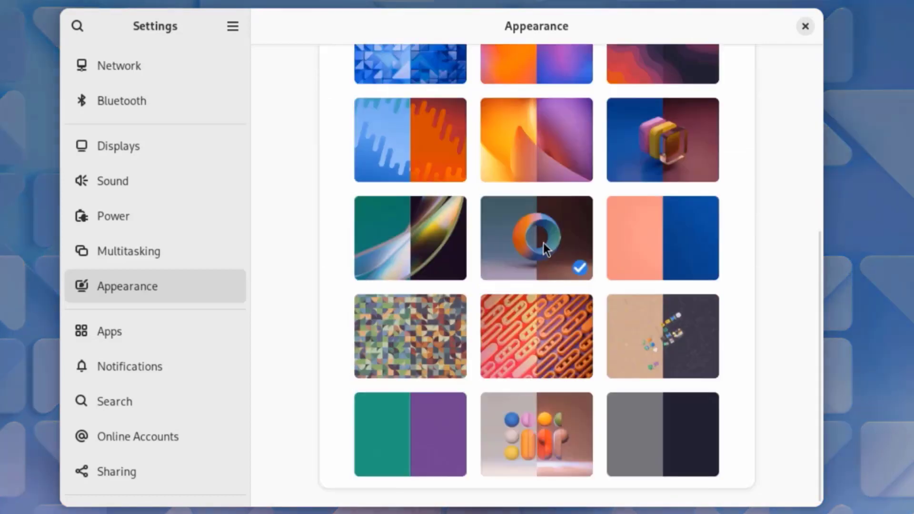
pyautogui.moveTo(269, 32); pyautogui.dragTo(275, 494)
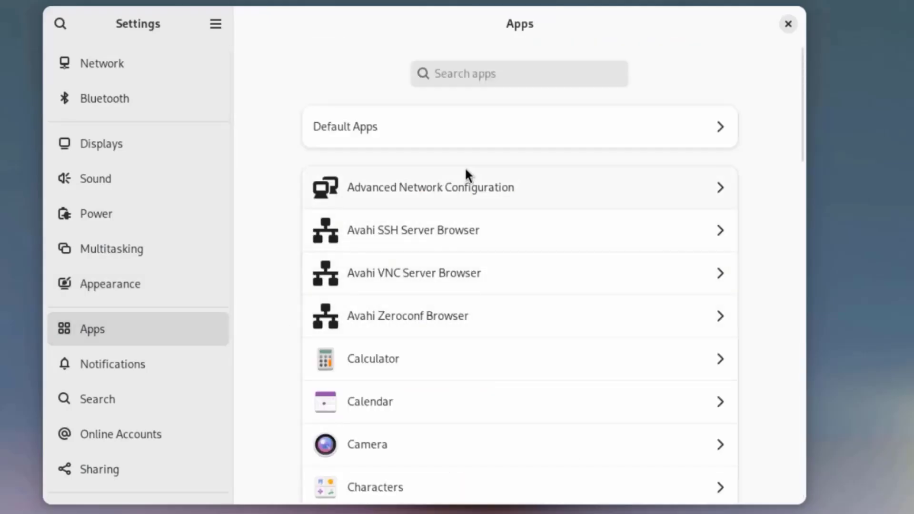
# Look at the Default Apps settings and the list of installed apps.
pyautogui.click(488, 135)
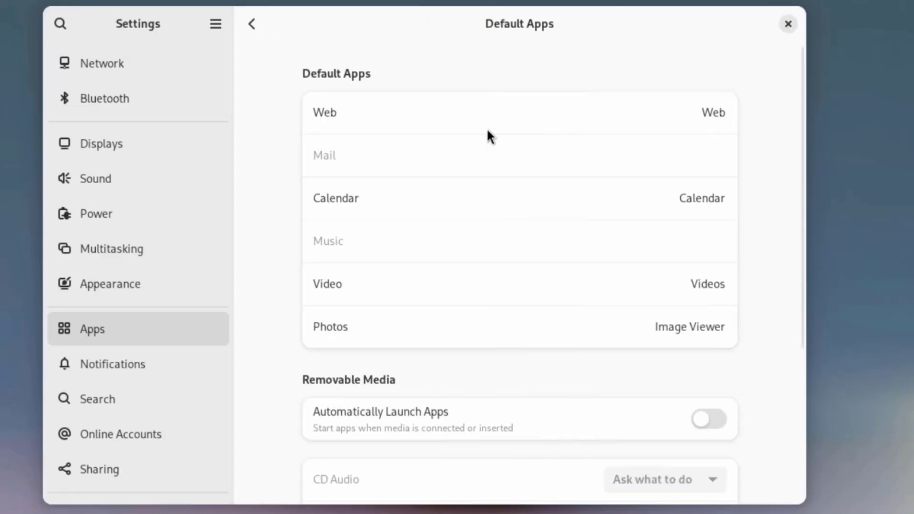
pyautogui.scroll(-5, 540, 155)
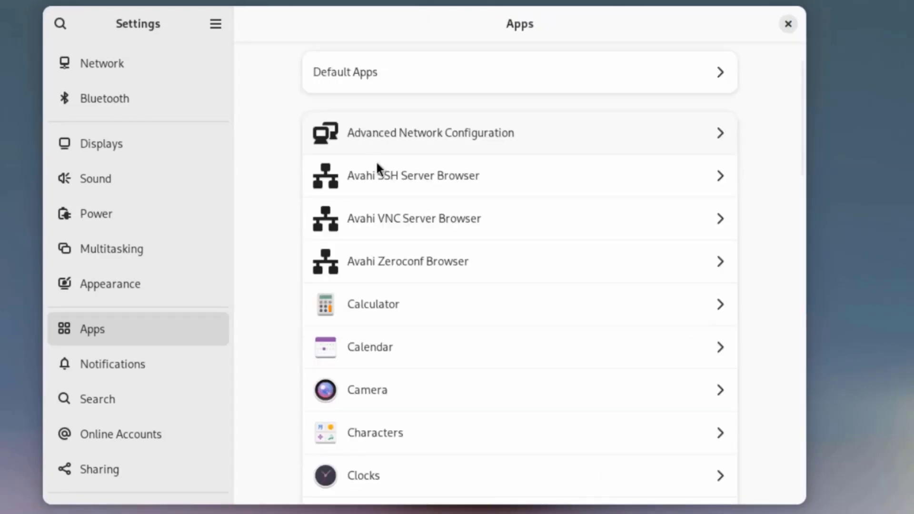
pyautogui.scroll(-3, 498, 290)
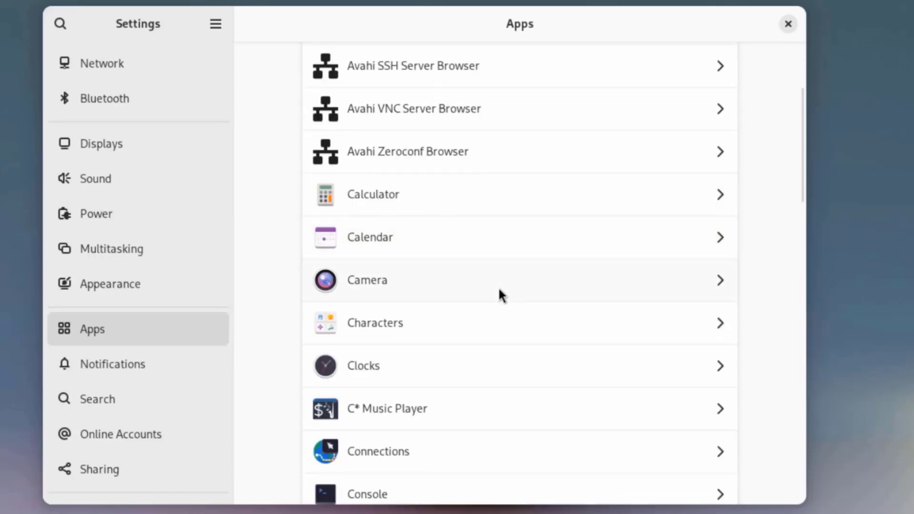
# Launch Calculator from its entry in the Apps settings and switch it to Programming mode.
pyautogui.click(393, 204)
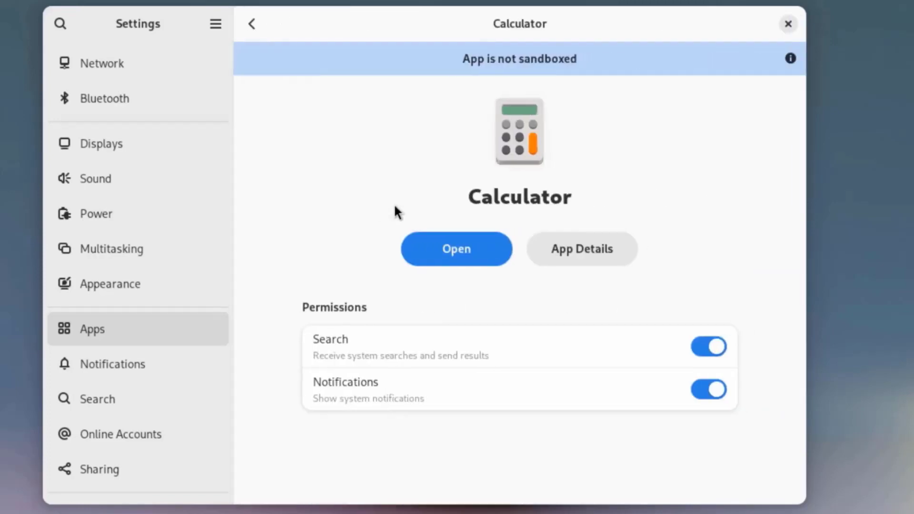
pyautogui.click(493, 244)
pyautogui.click(450, 73)
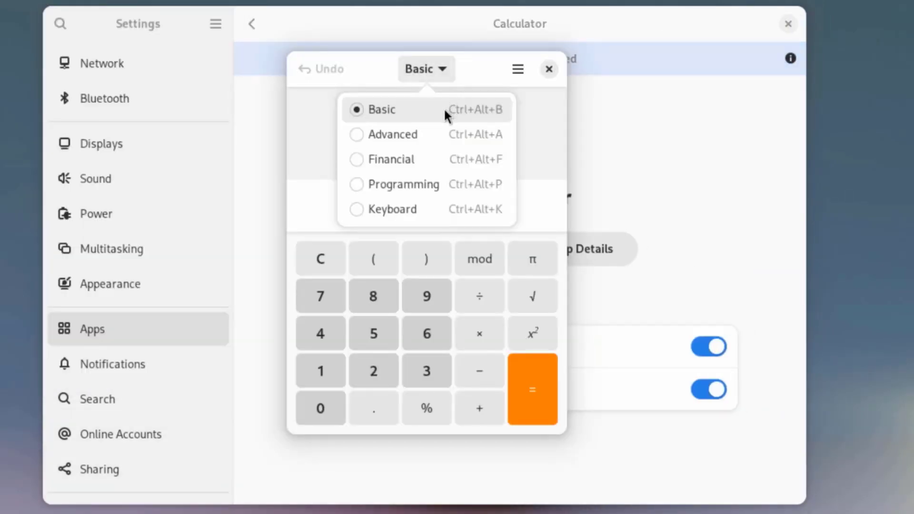
pyautogui.click(391, 184)
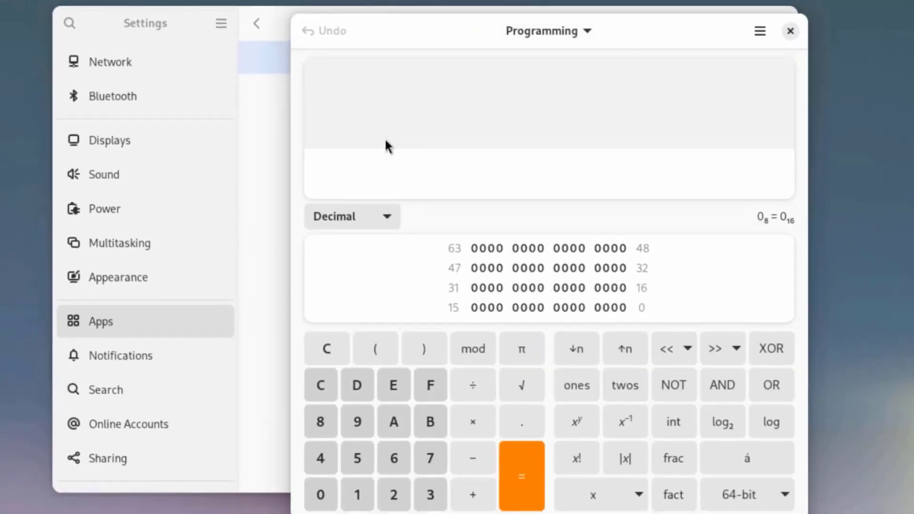
# Try Calculator's Advanced mode, return to Programming mode, and check the application information.
pyautogui.click(539, 35)
pyautogui.click(527, 93)
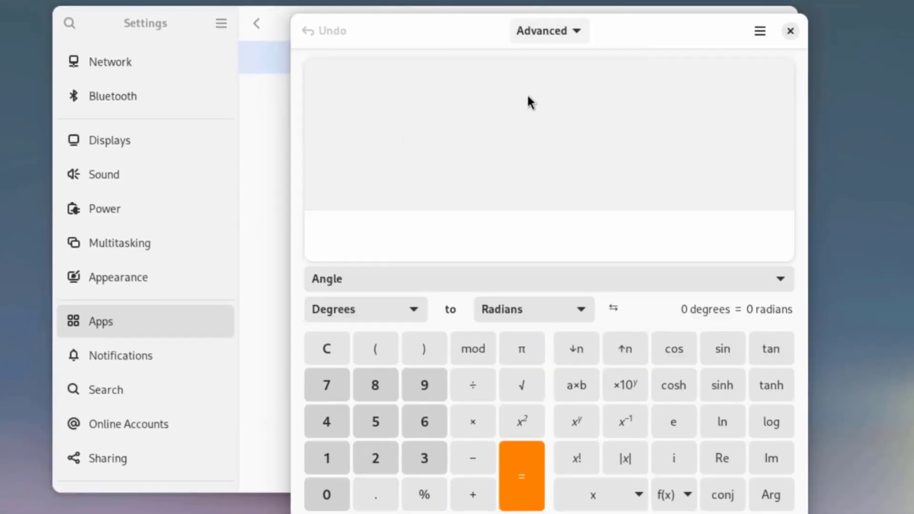
pyautogui.click(552, 32)
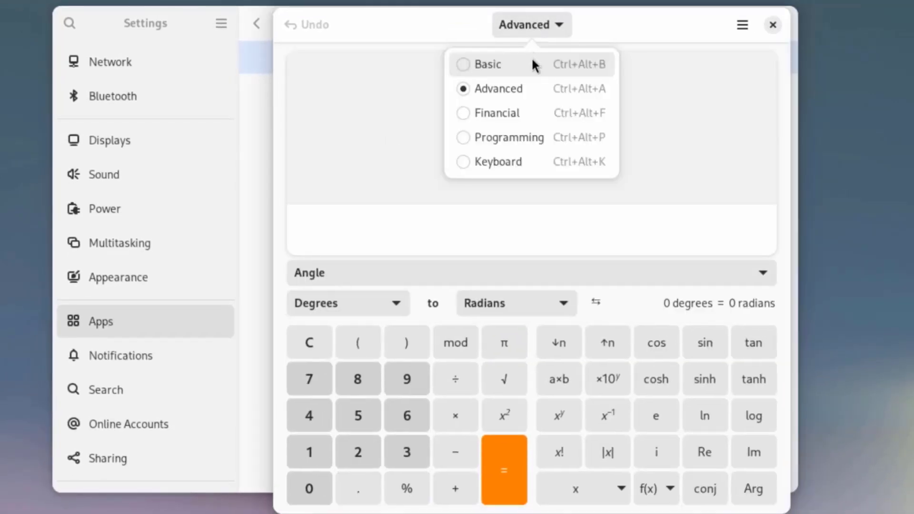
pyautogui.click(508, 138)
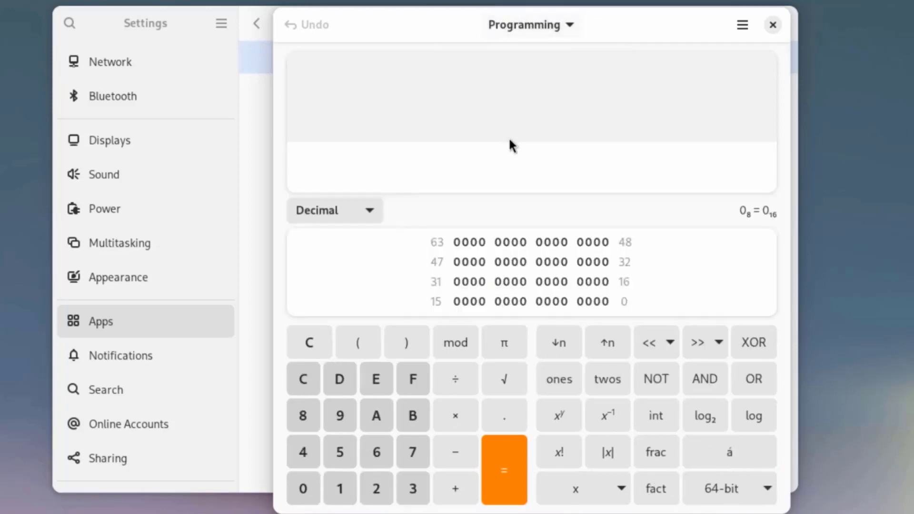
pyautogui.click(742, 25)
pyautogui.click(718, 300)
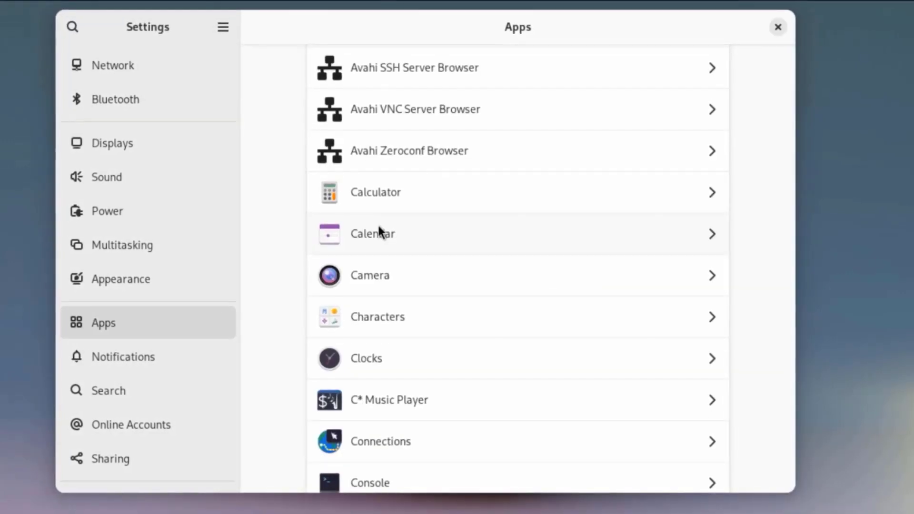
# Find Disks in the installed apps list, launch it and select the 480 GB disk.
pyautogui.scroll(-3, 372, 347)
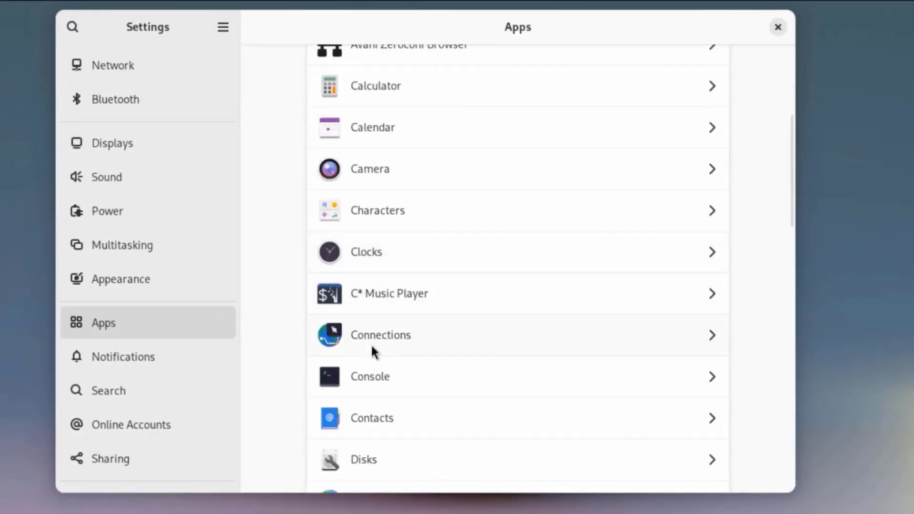
pyautogui.scroll(-4, 372, 346)
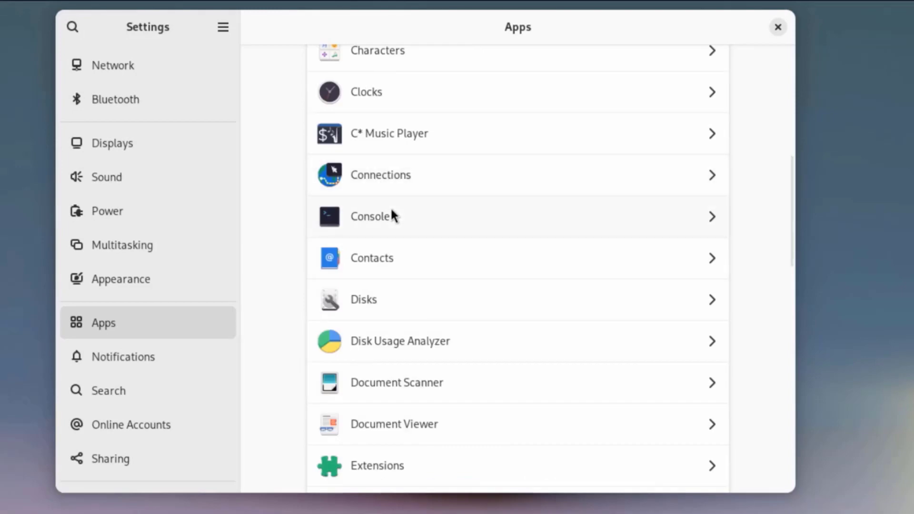
pyautogui.scroll(-3, 394, 209)
pyautogui.click(395, 196)
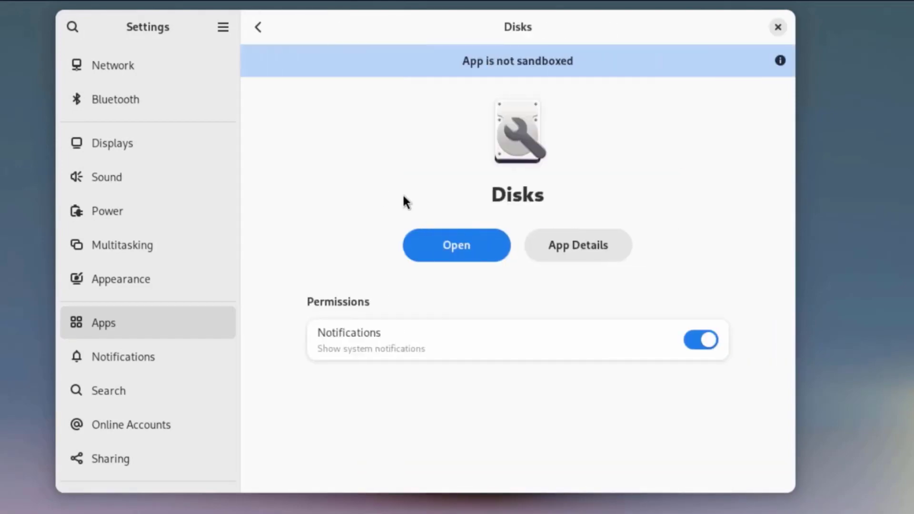
pyautogui.click(471, 237)
pyautogui.click(161, 91)
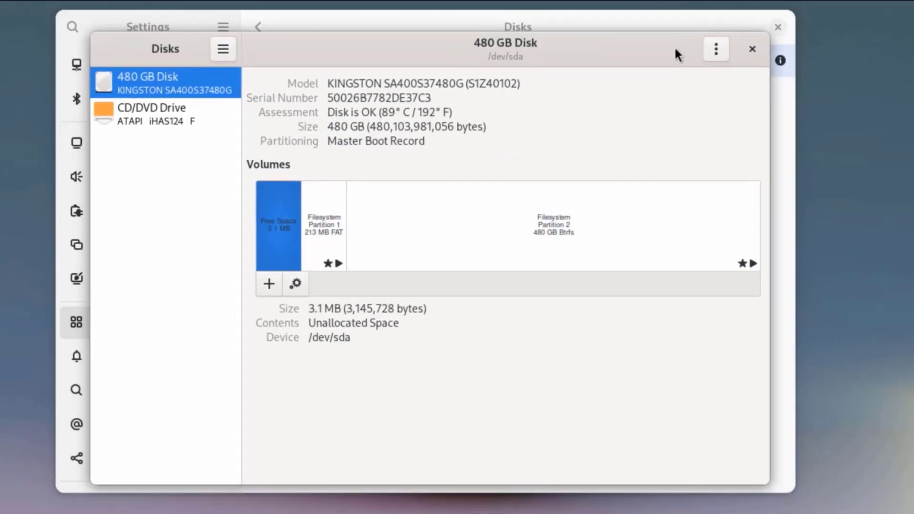
# View the drive options available for the 480 GB disk and the About Disks information.
pyautogui.click(715, 50)
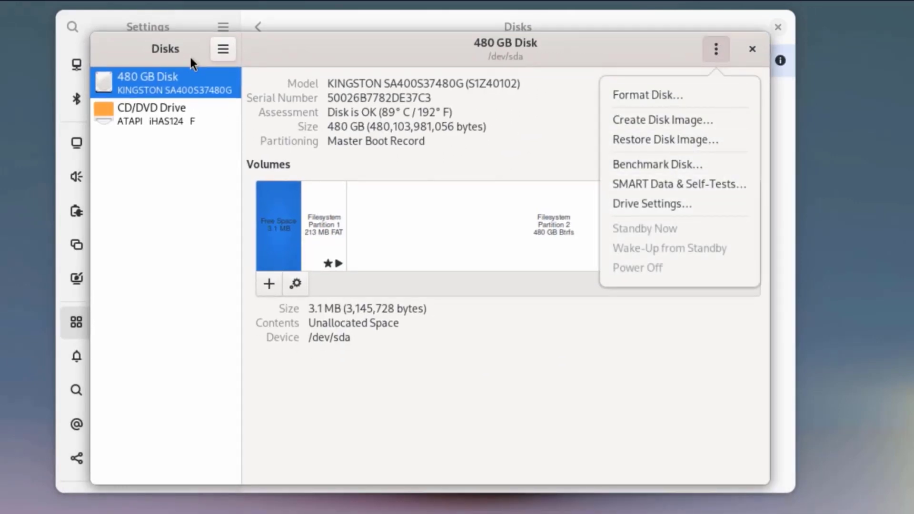
pyautogui.click(224, 49)
pyautogui.click(225, 49)
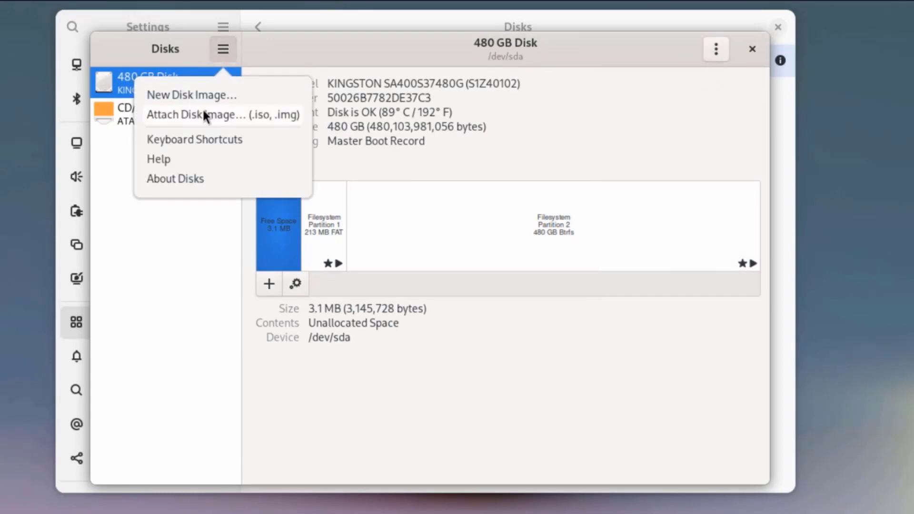
pyautogui.click(194, 174)
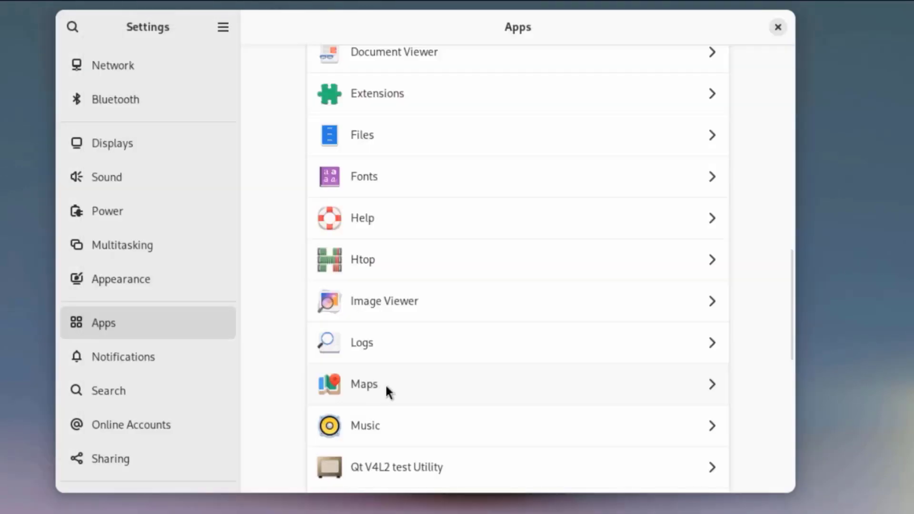
# Launch Maps from its entry in the Apps settings and view the About Maps information.
pyautogui.click(384, 383)
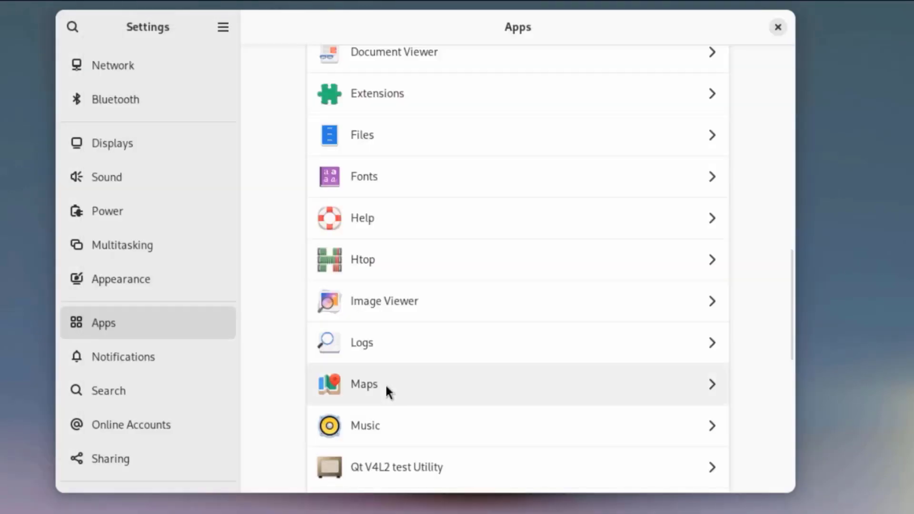
pyautogui.click(490, 245)
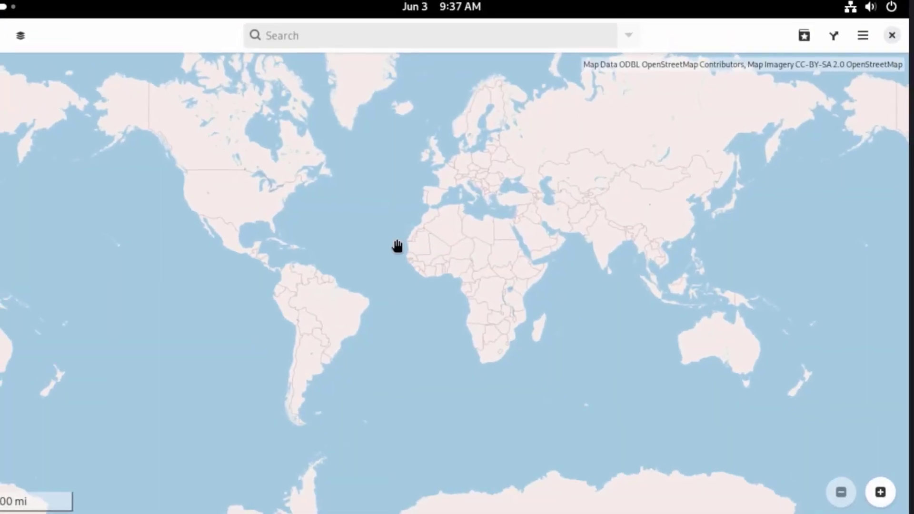
pyautogui.click(863, 42)
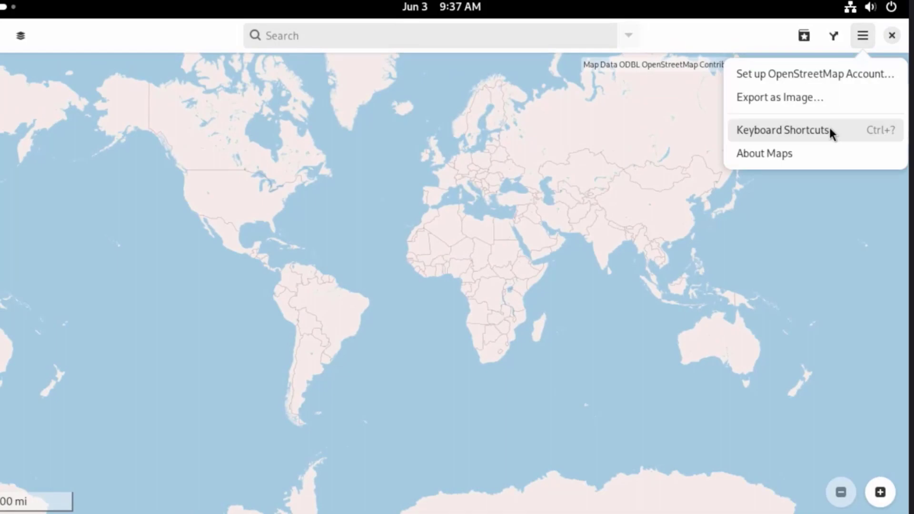
pyautogui.click(802, 151)
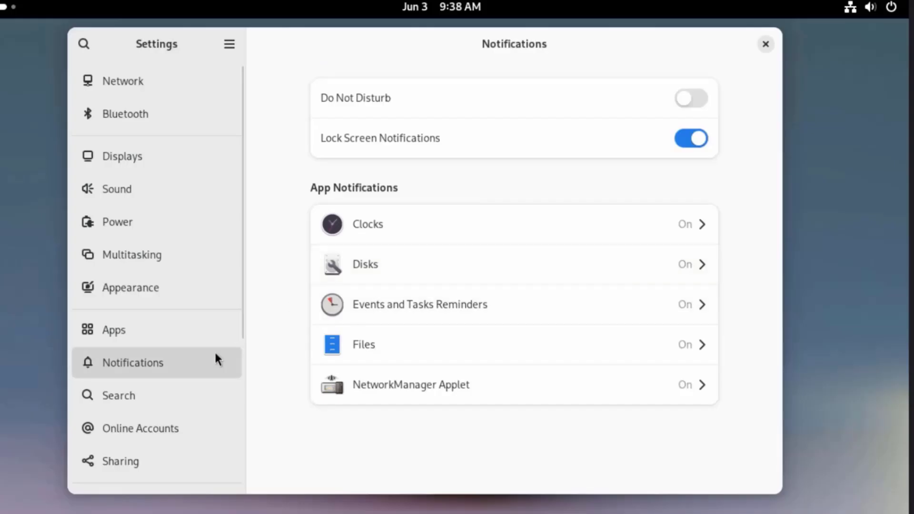
# Look through the Search, Online Accounts and Sharing settings, and close the Settings window.
pyautogui.click(169, 385)
pyautogui.scroll(-2, 549, 275)
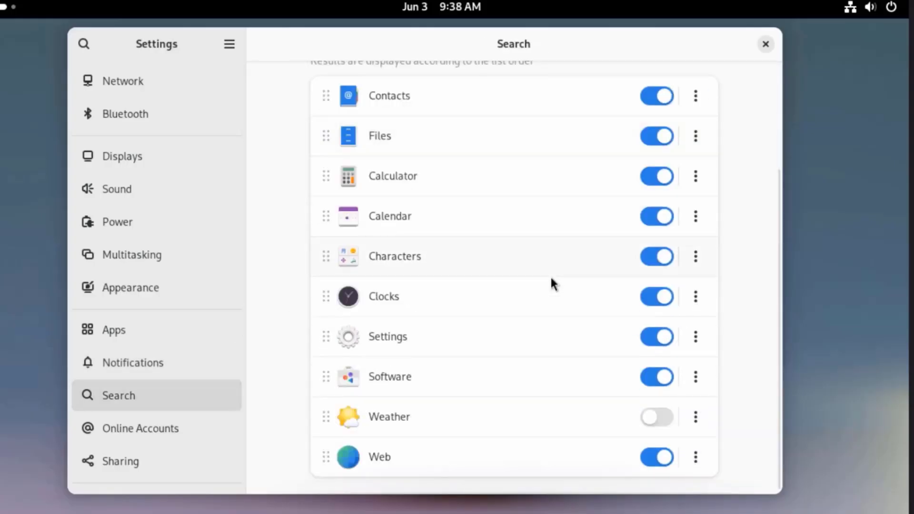
pyautogui.press('Down')
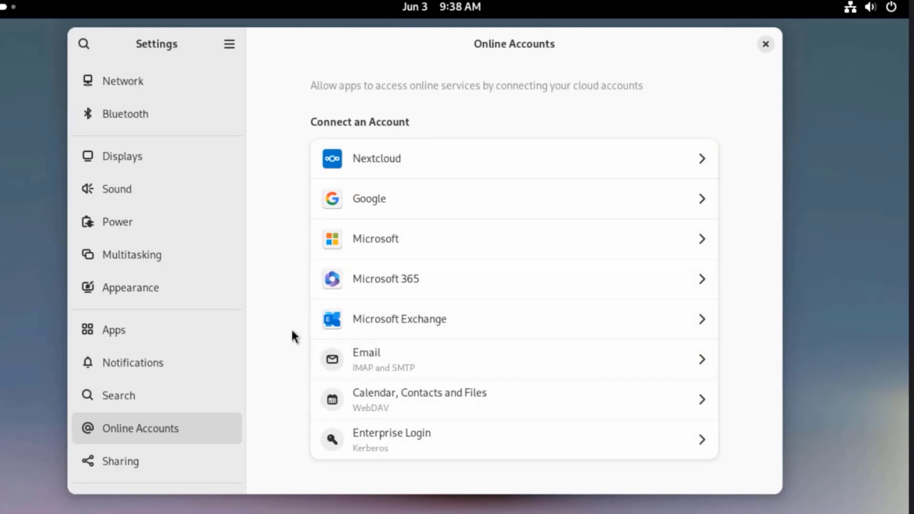
pyautogui.click(358, 186)
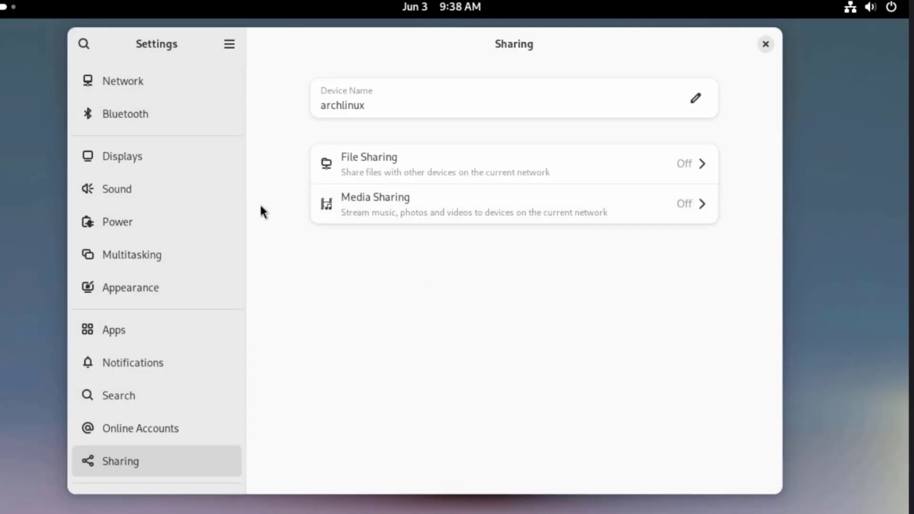
pyautogui.click(764, 46)
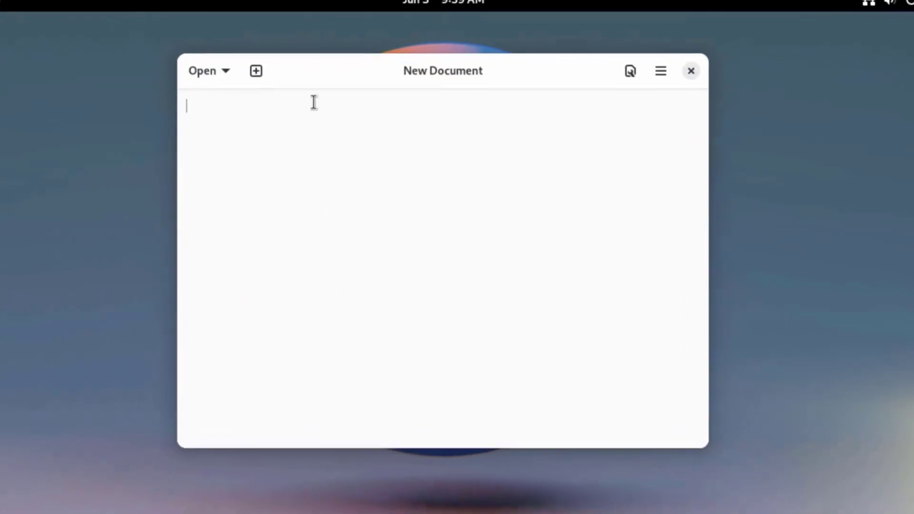
# Add a second blank document in Text Editor and view the About Text Editor information, closing the dialog.
pyautogui.click(256, 71)
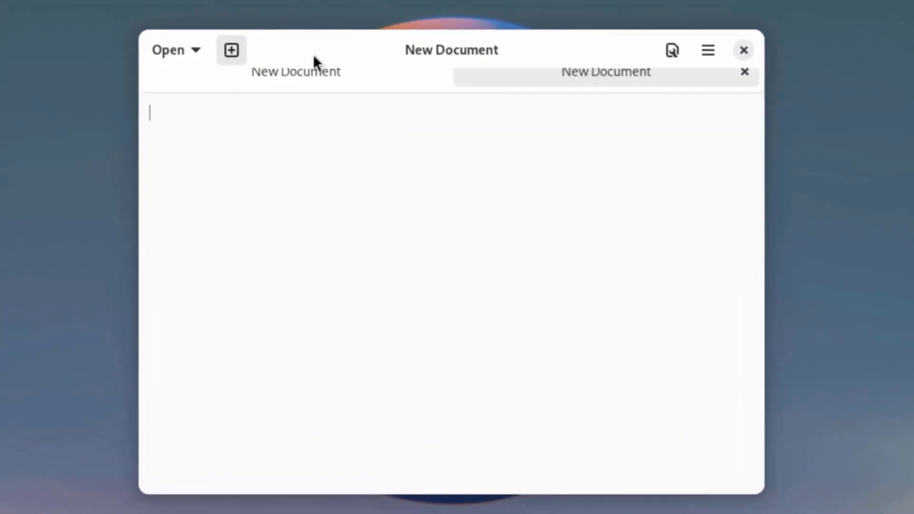
pyautogui.click(708, 50)
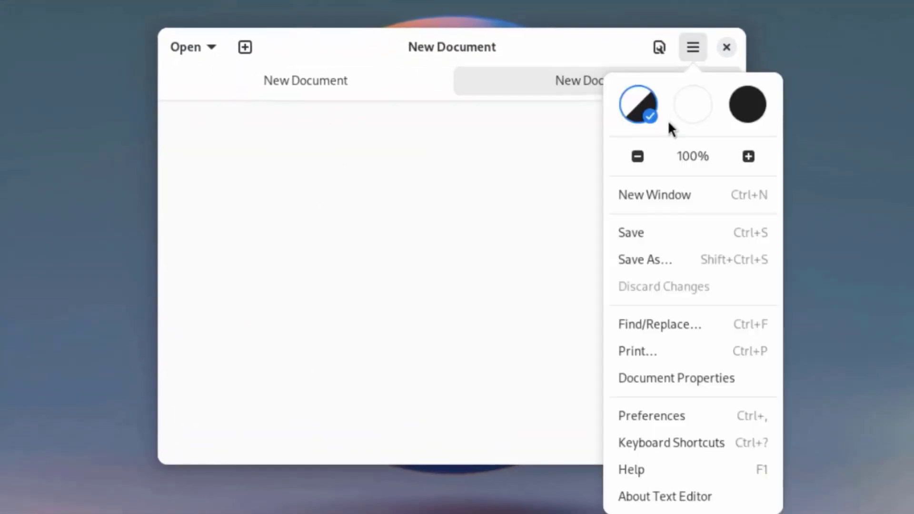
pyautogui.click(670, 492)
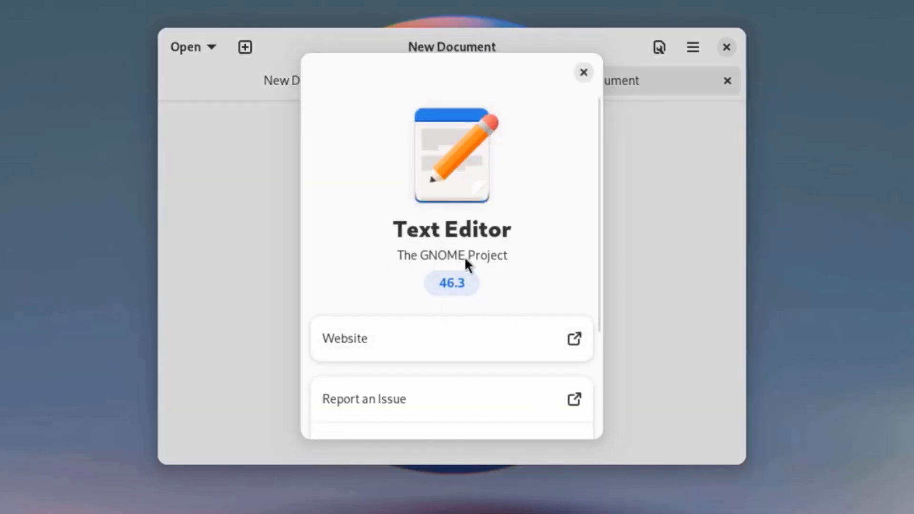
pyautogui.click(582, 72)
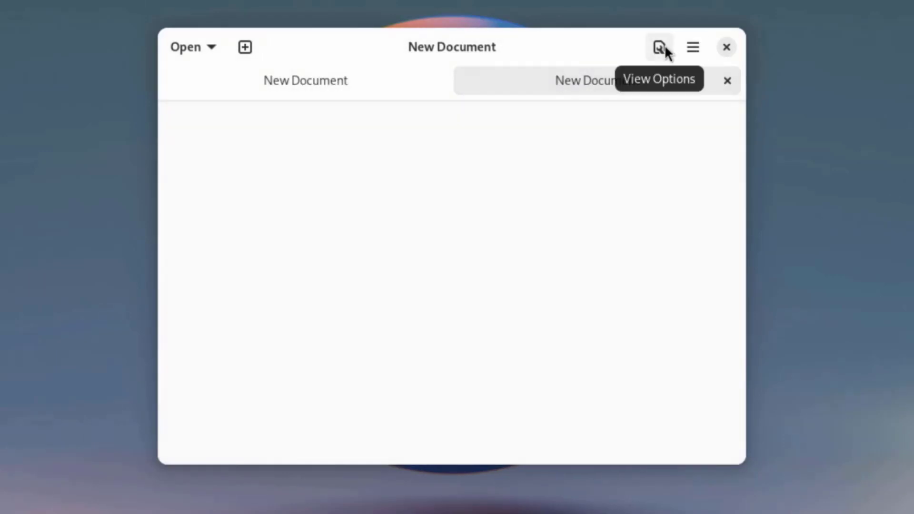
# Look at the view options available for the blank document in Text Editor.
pyautogui.click(661, 46)
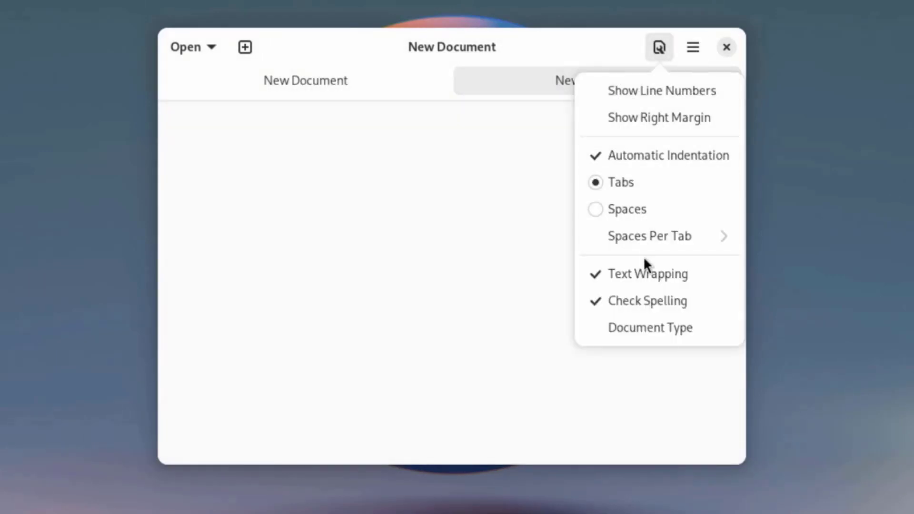
pyautogui.click(695, 49)
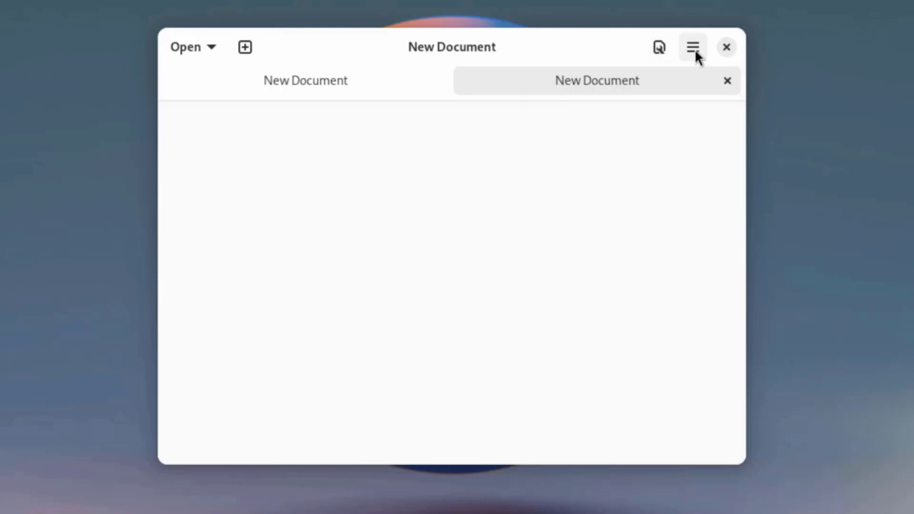
# Try the light, dark and follow-system colour styles in Text Editor, and leave it set to light.
pyautogui.click(695, 49)
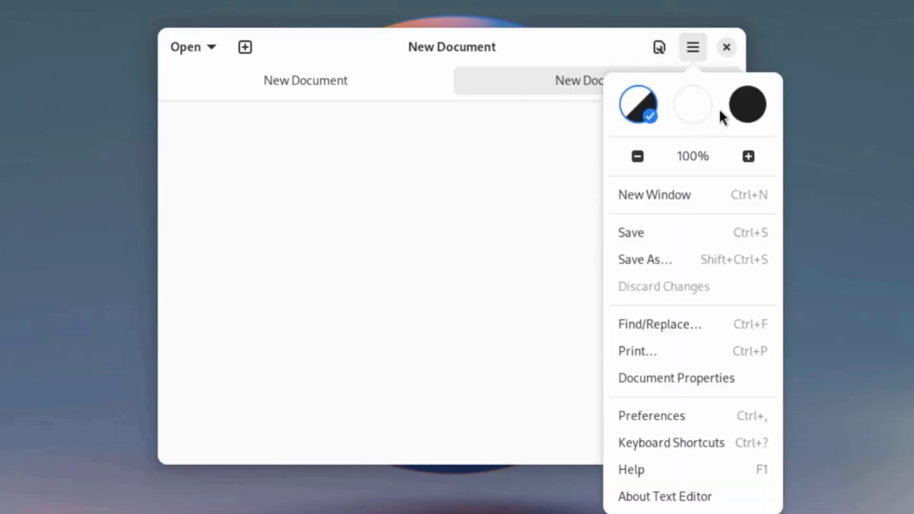
pyautogui.click(699, 104)
pyautogui.click(740, 108)
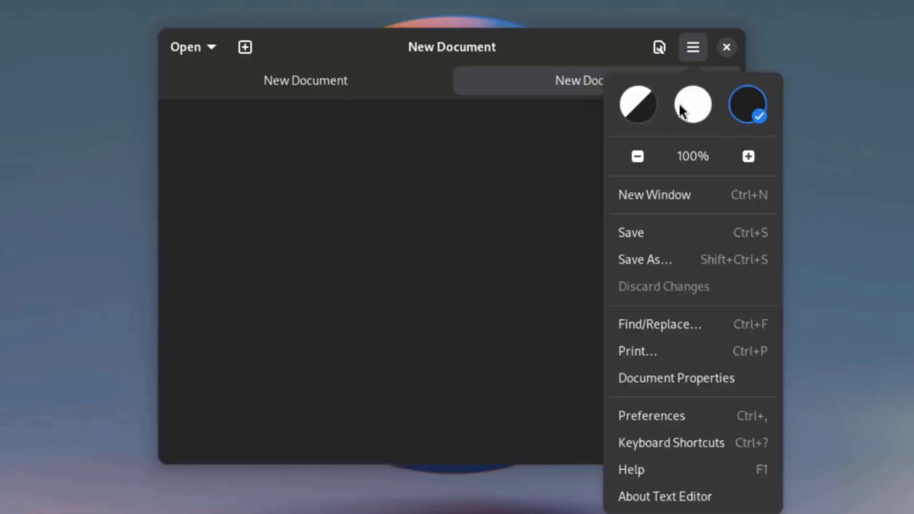
pyautogui.click(645, 102)
pyautogui.click(681, 102)
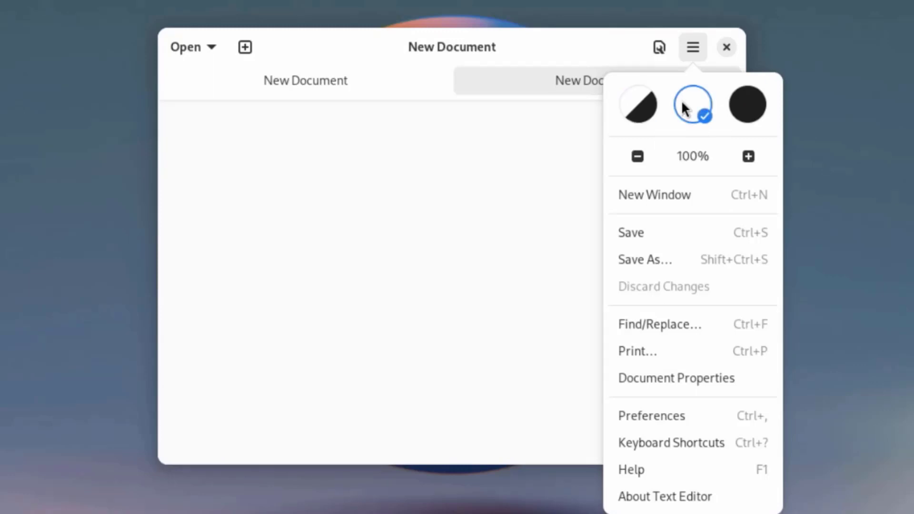
# Look through Text Editor's Preferences, from the appearance schemes and display options to the right margin and behavior settings.
pyautogui.click(682, 415)
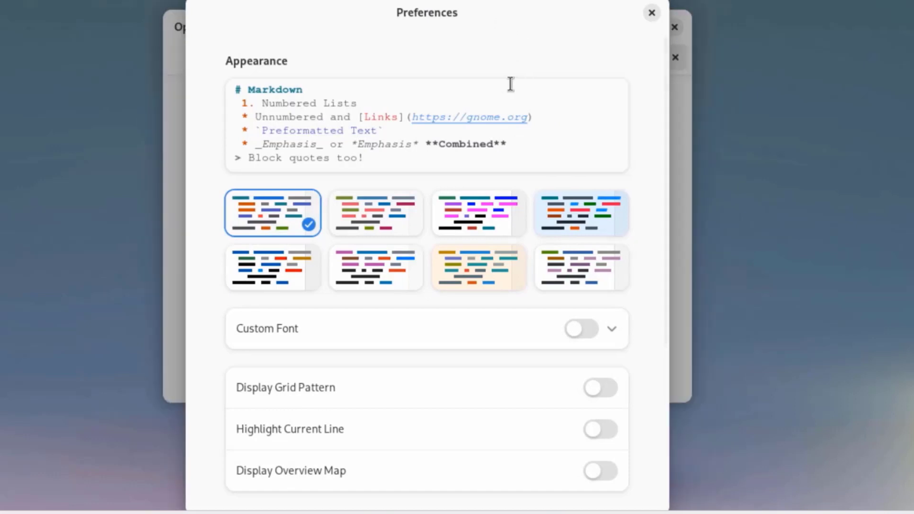
pyautogui.scroll(-5, 543, 183)
pyautogui.scroll(-1, 546, 183)
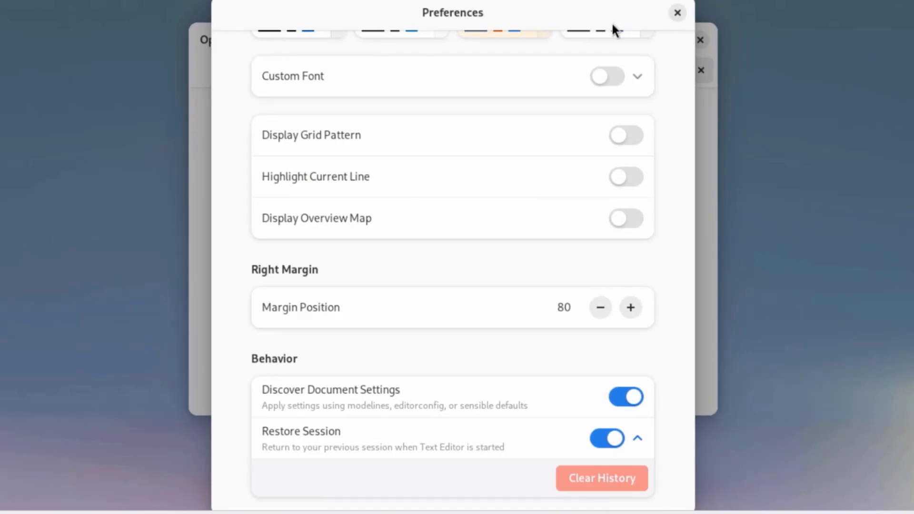
pyautogui.scroll(6, 611, 102)
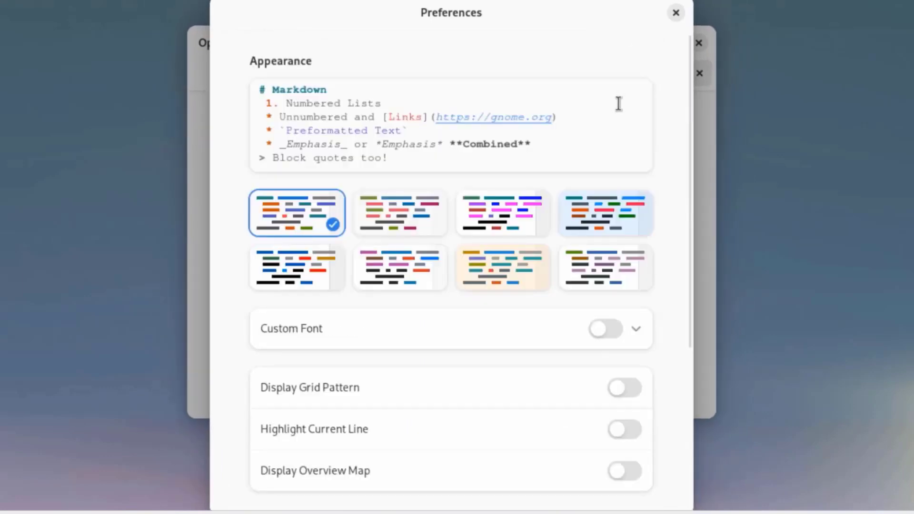
pyautogui.scroll(-4, 421, 266)
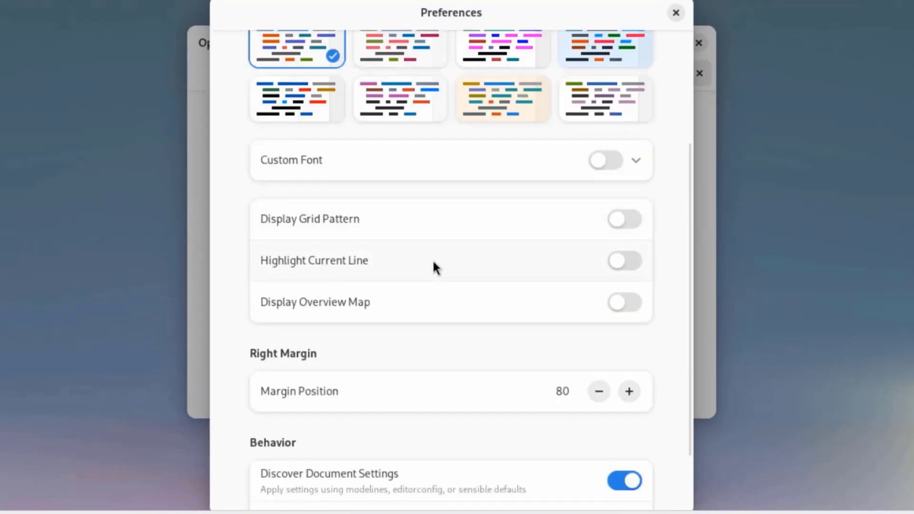
pyautogui.scroll(-2, 434, 267)
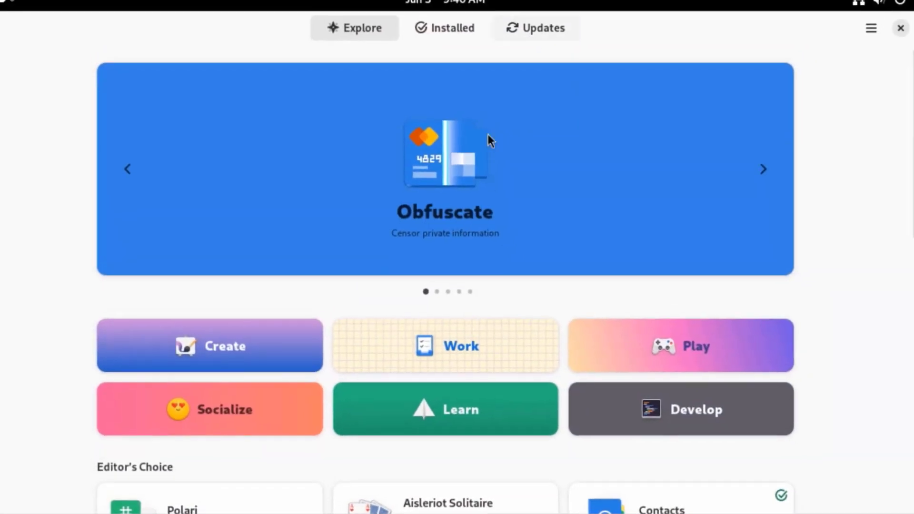
# Browse the Explore page of Software, and look through its list of installed apps and add-ons.
pyautogui.scroll(-15, 502, 286)
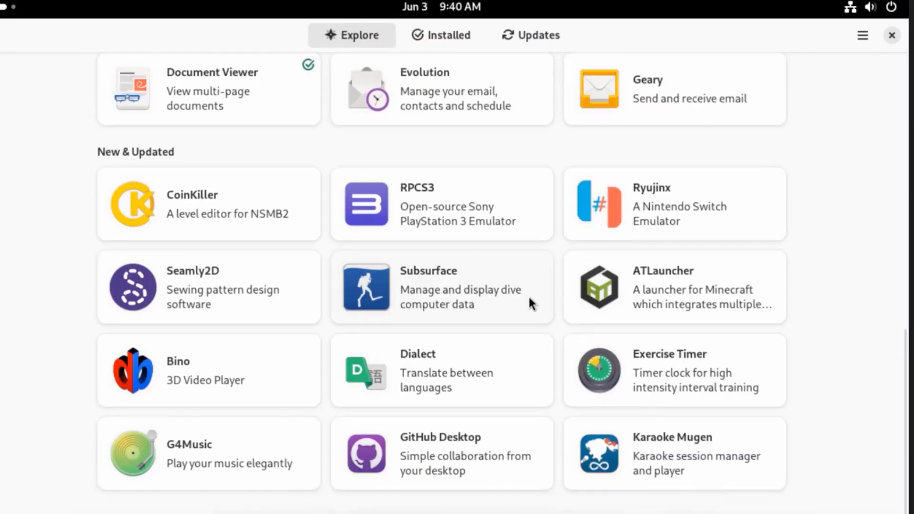
pyautogui.scroll(15, 528, 303)
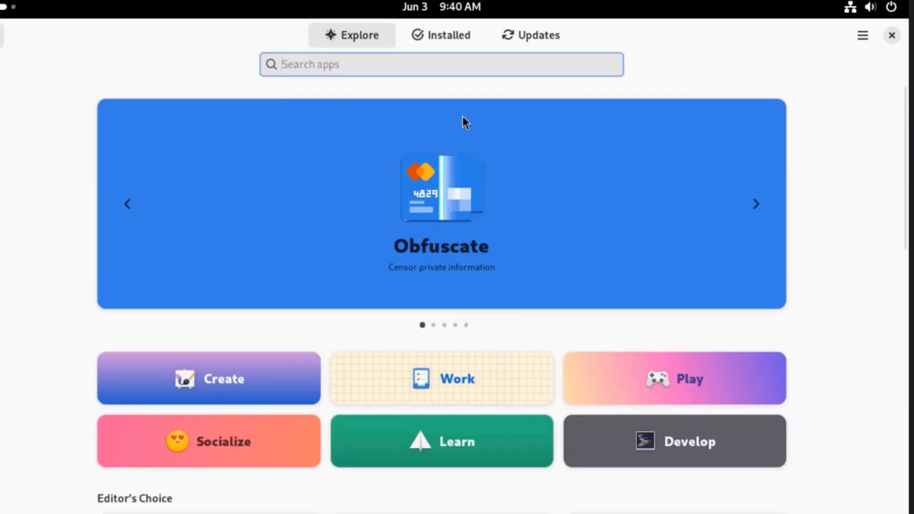
pyautogui.click(422, 35)
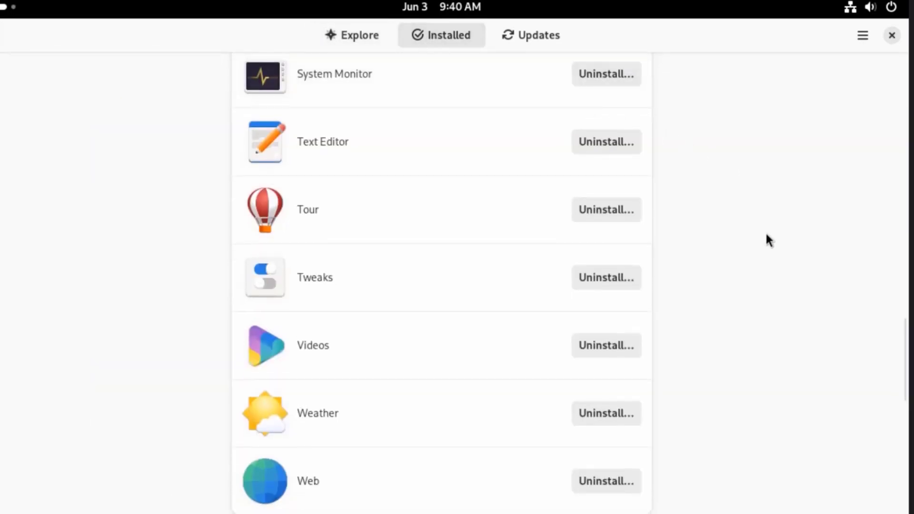
pyautogui.scroll(-10, 557, 300)
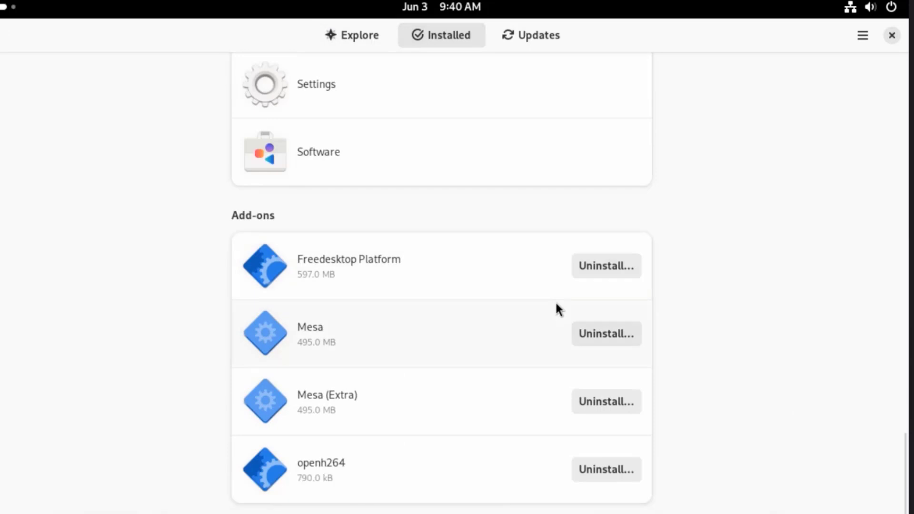
pyautogui.scroll(10, 556, 305)
pyautogui.scroll(5, 542, 230)
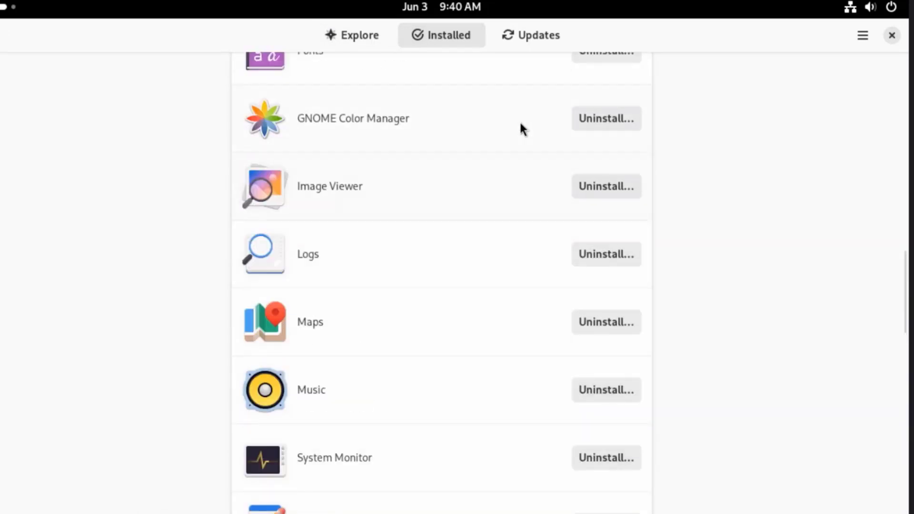
# Check the available updates in Software, return to the Explore page, and view the About Software information.
pyautogui.click(528, 43)
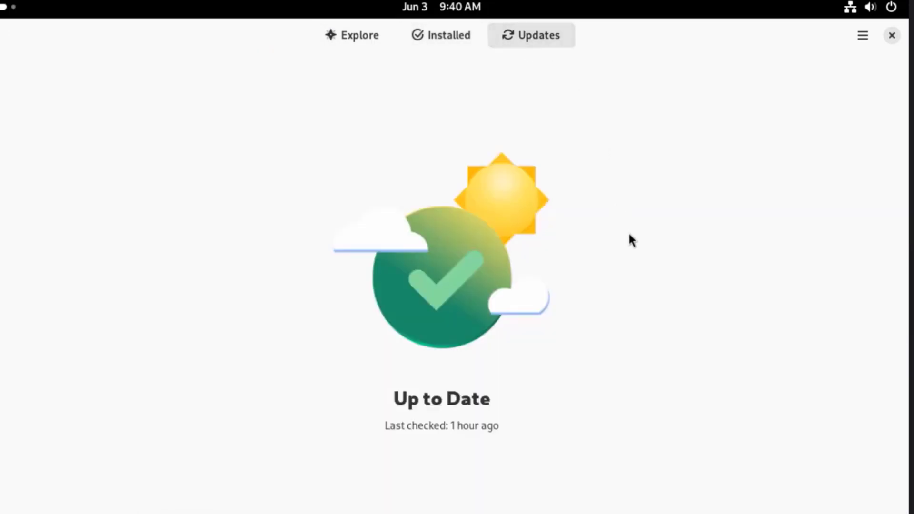
pyautogui.click(345, 34)
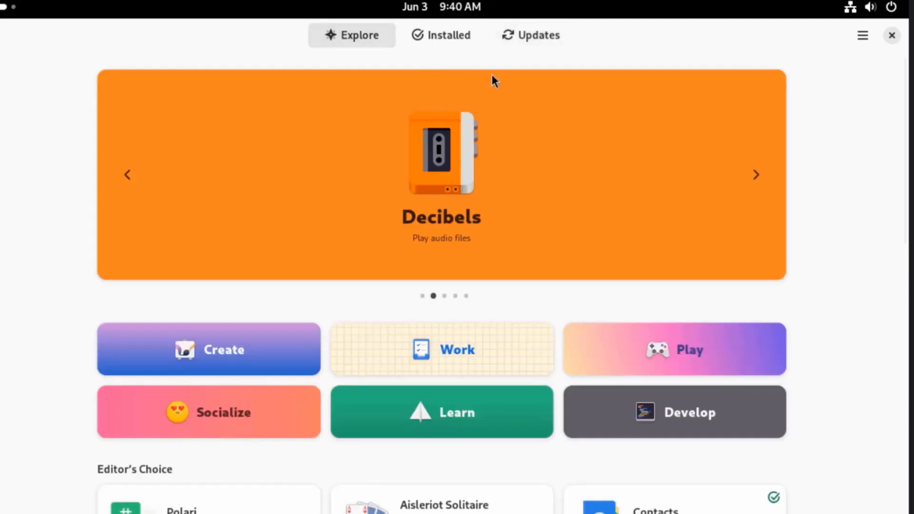
pyautogui.click(864, 36)
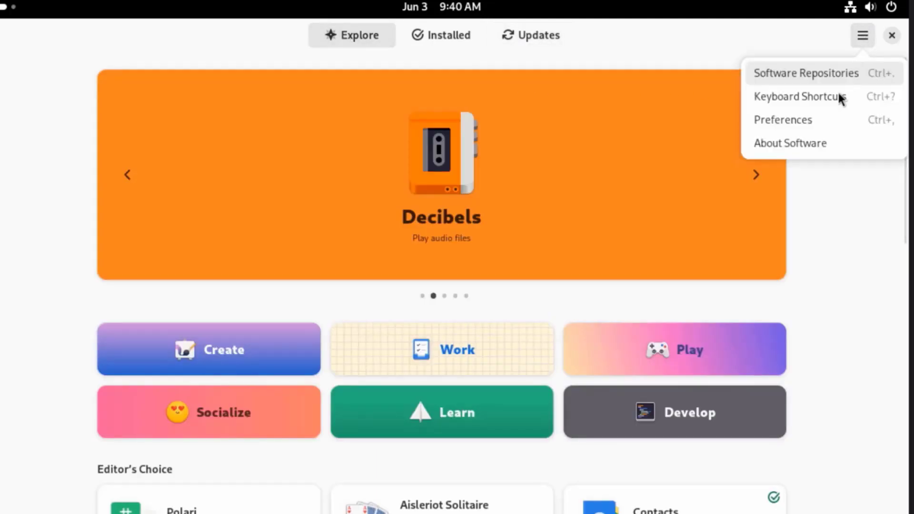
pyautogui.click(801, 143)
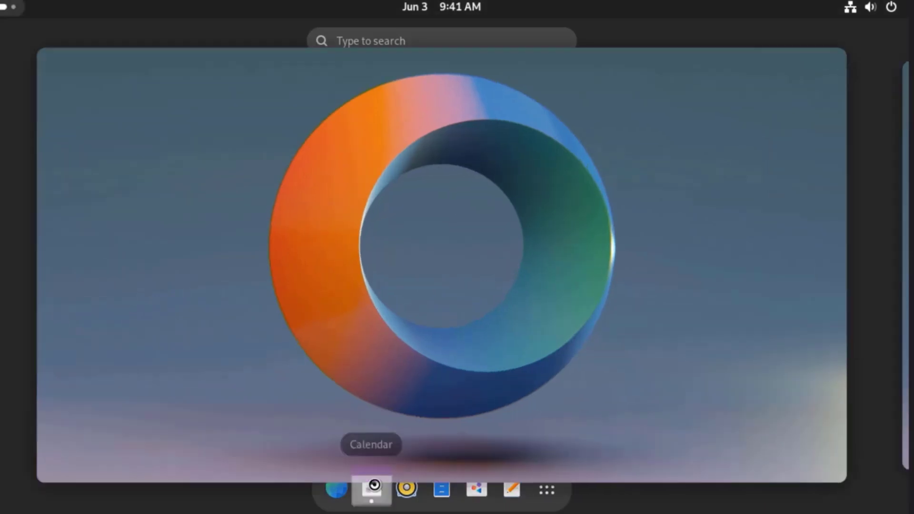
# Switch to Calendar and browse the month view forward into July and back to the current month.
pyautogui.click(372, 487)
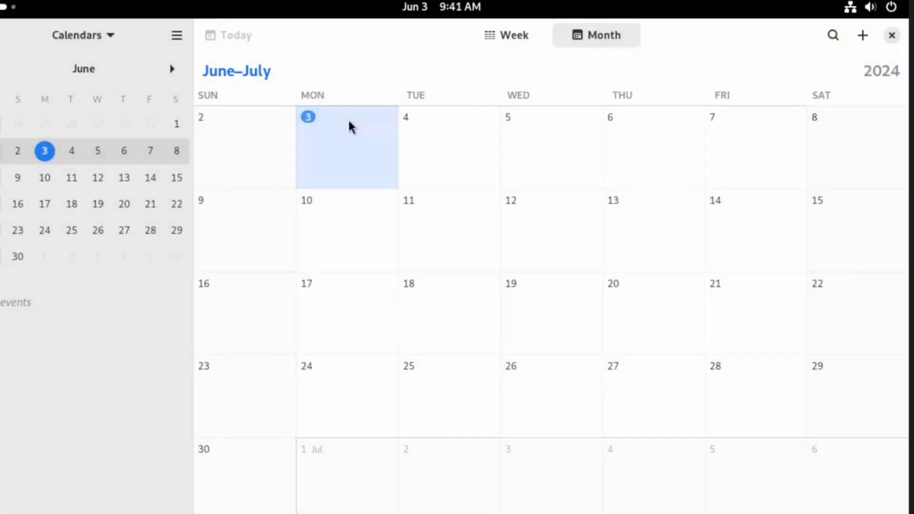
pyautogui.scroll(-5, 717, 205)
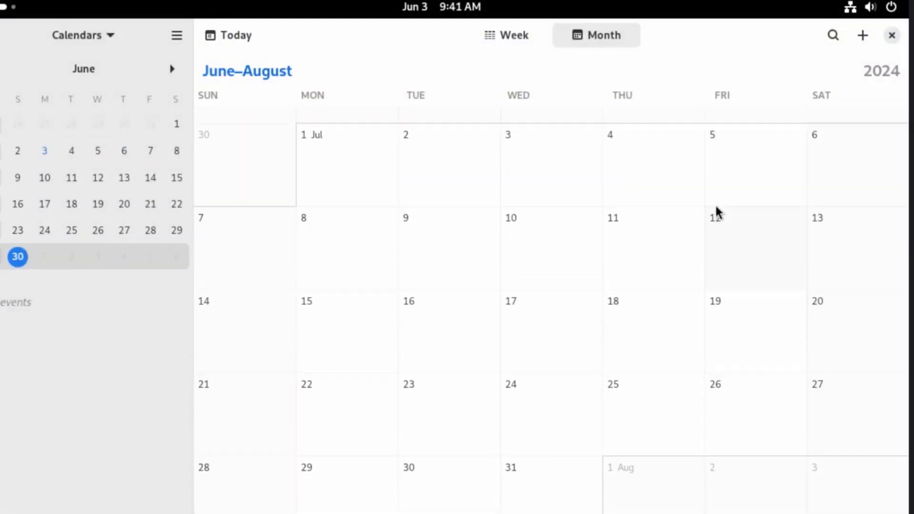
pyautogui.scroll(5, 716, 212)
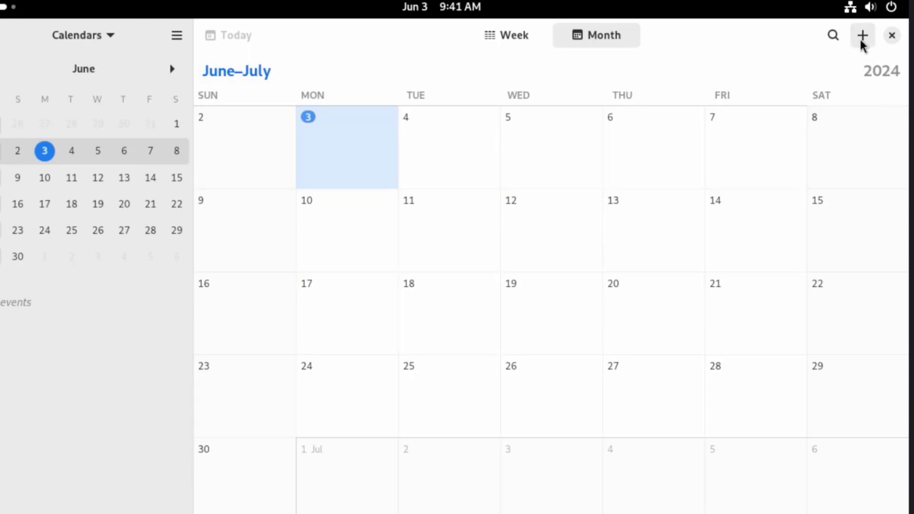
# Look through the new event options in Calendar, including reminders and calendar choice, cancel the event, and view the About Calendar information.
pyautogui.click(861, 36)
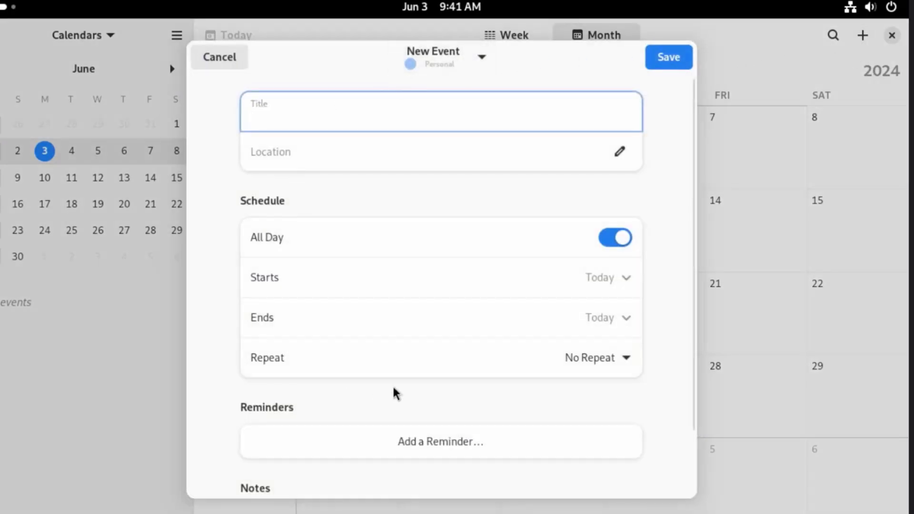
pyautogui.scroll(-3, 487, 362)
pyautogui.click(493, 364)
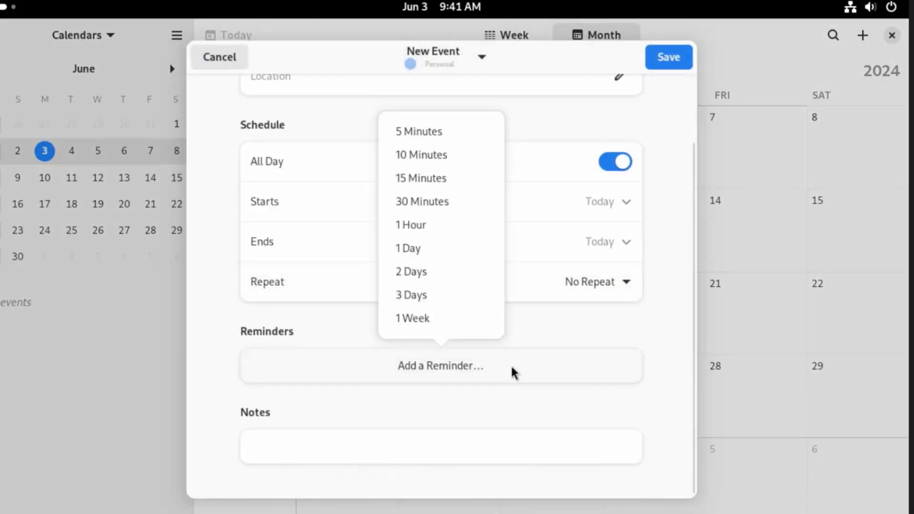
pyautogui.click(547, 116)
pyautogui.scroll(3, 621, 159)
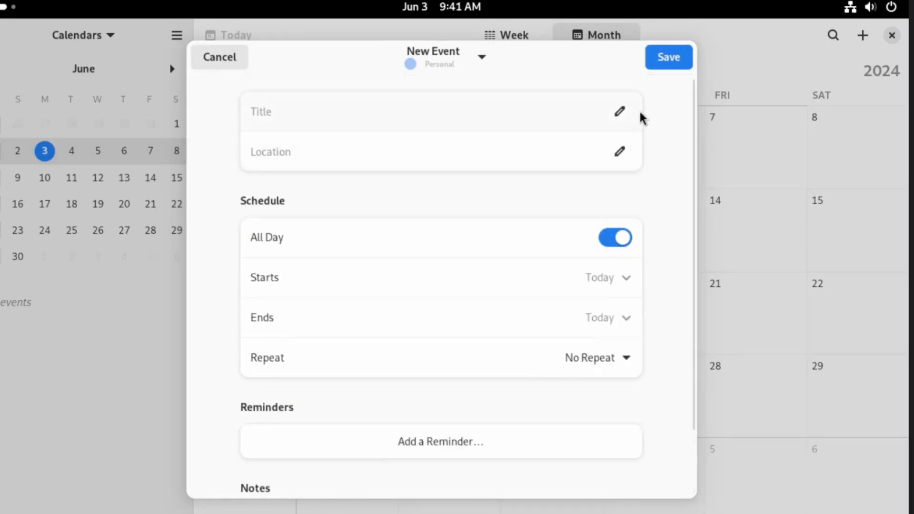
pyautogui.click(482, 57)
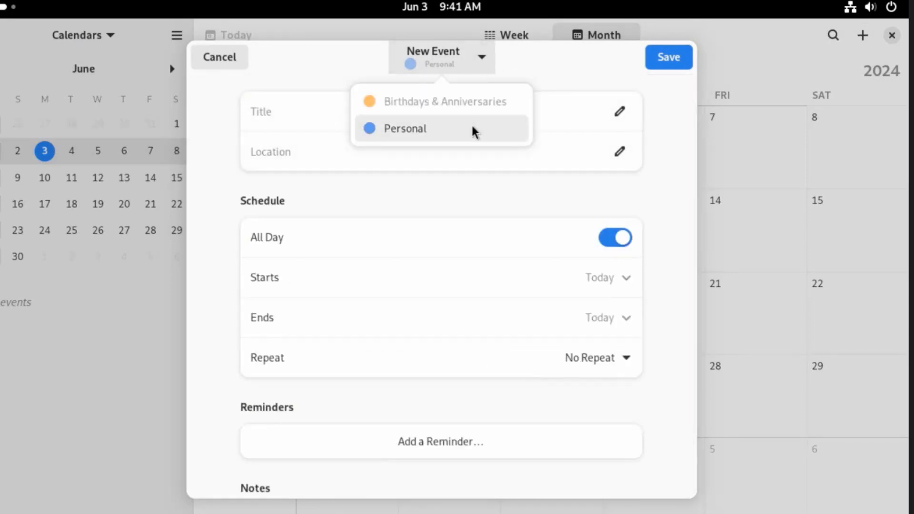
pyautogui.press('Escape')
pyautogui.press('Escape')
pyautogui.click(176, 38)
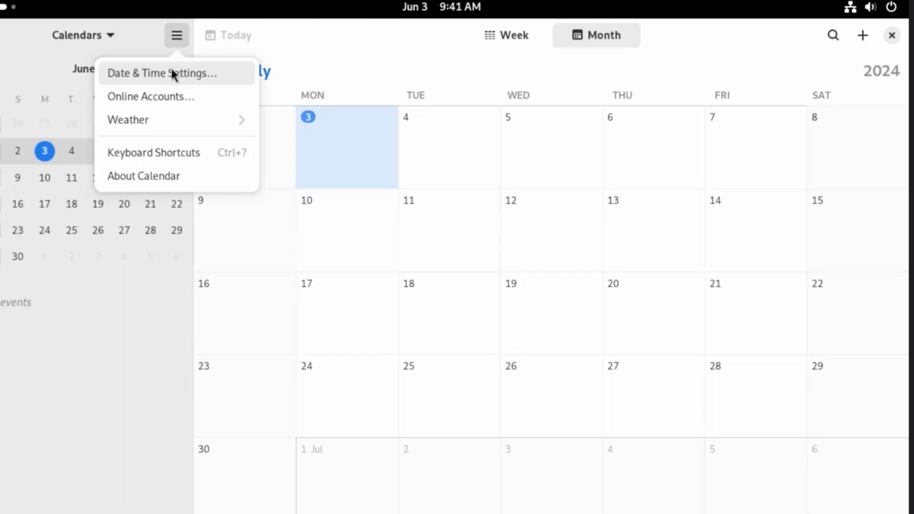
pyautogui.click(167, 176)
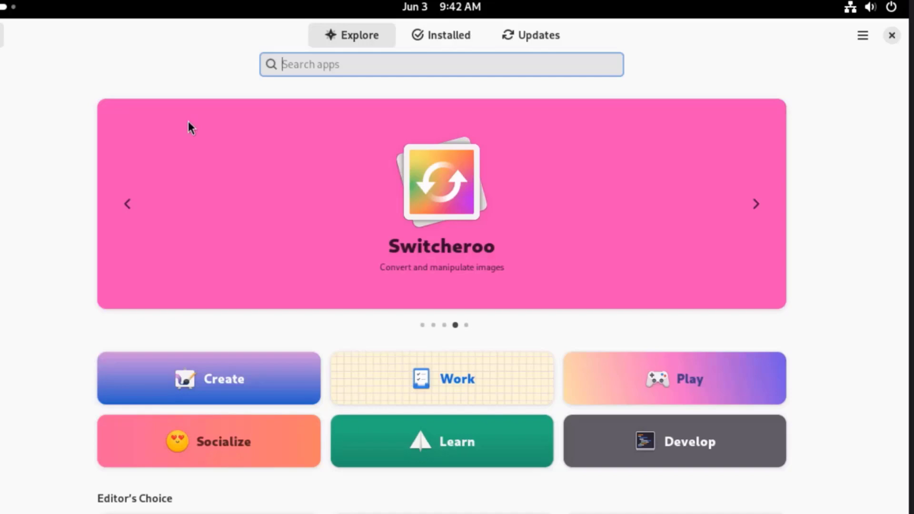
# Find Firefox in Software by searching for "firefox", install it, and open it.
pyautogui.write('firefox')
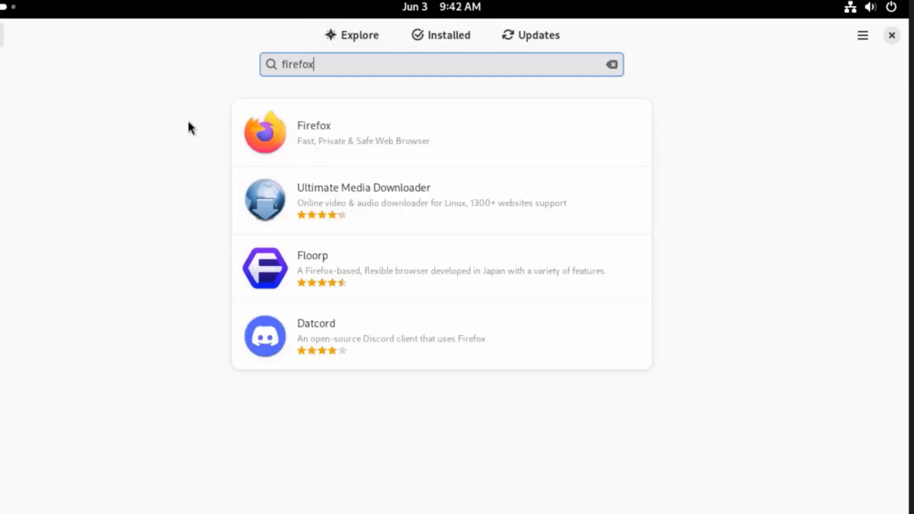
pyautogui.click(292, 142)
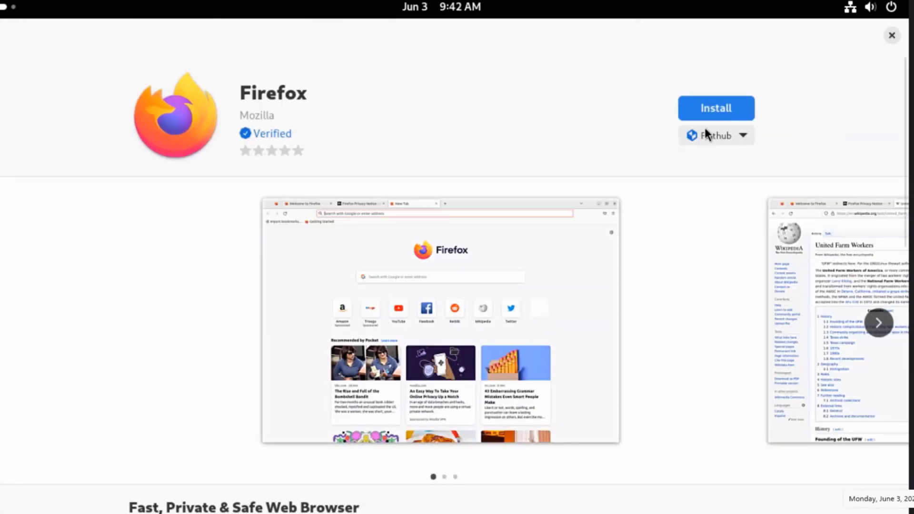
pyautogui.click(711, 107)
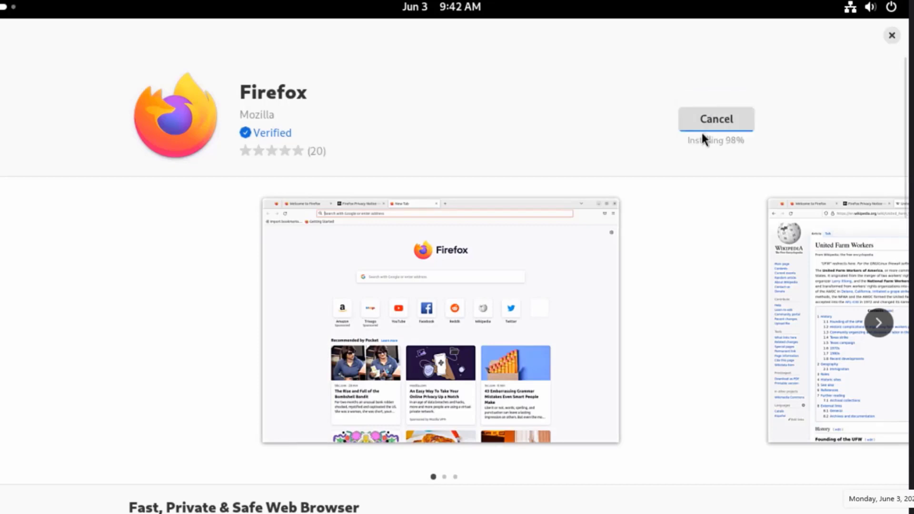
pyautogui.click(701, 107)
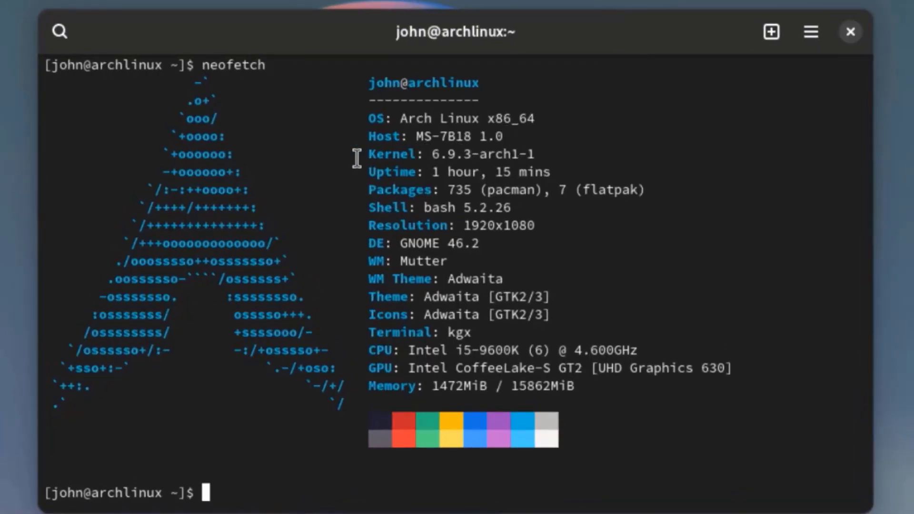
# Highlight the kernel and desktop environment versions in the terminal's neofetch output.
pyautogui.moveTo(358, 155); pyautogui.dragTo(612, 157)
pyautogui.moveTo(486, 243); pyautogui.dragTo(409, 245)
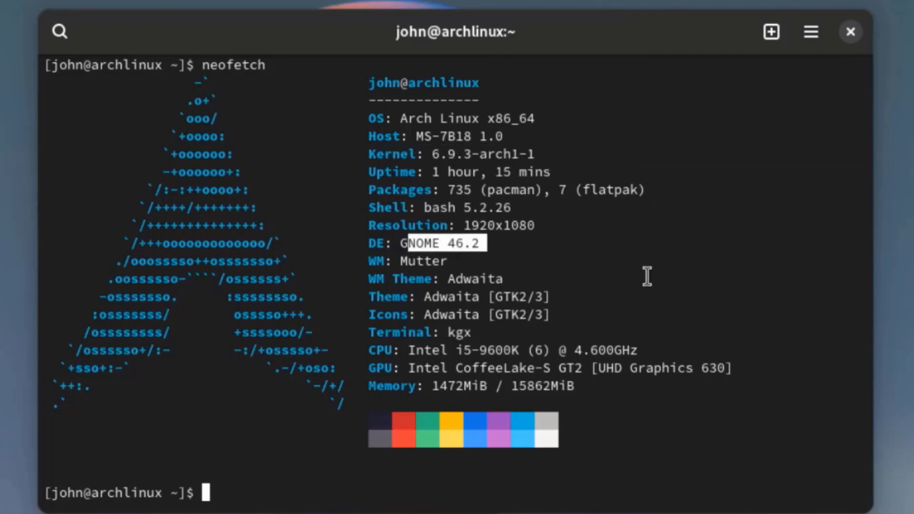